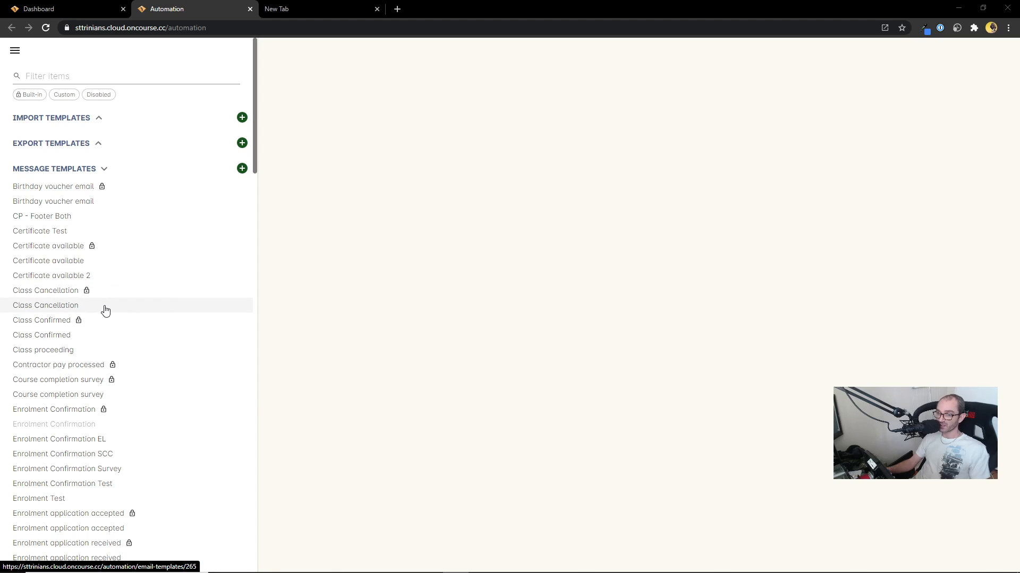
{"action": "scroll", "coordinate": [105, 311], "scroll_direction": "down", "scroll_amount": 1}
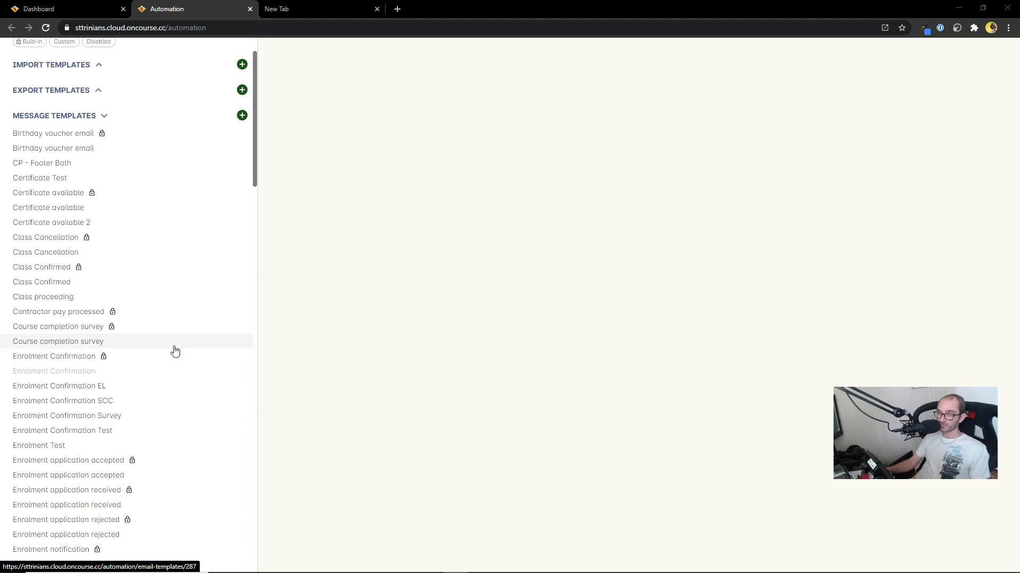
{"action": "scroll", "coordinate": [175, 351], "scroll_direction": "up", "scroll_amount": 1}
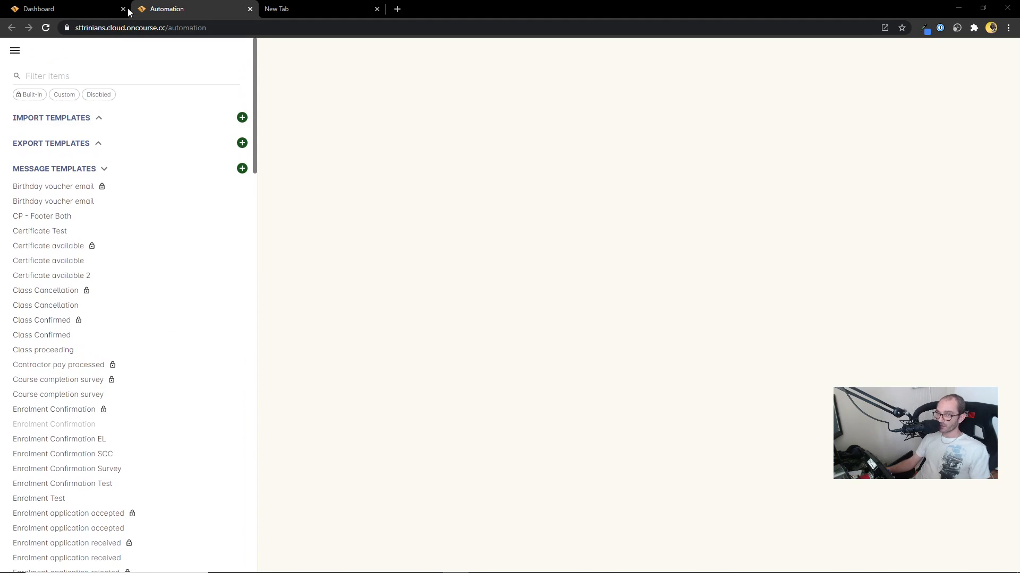
Search the dashboard for "automation", and clear the search
{"action": "left_click", "coordinate": [75, 7]}
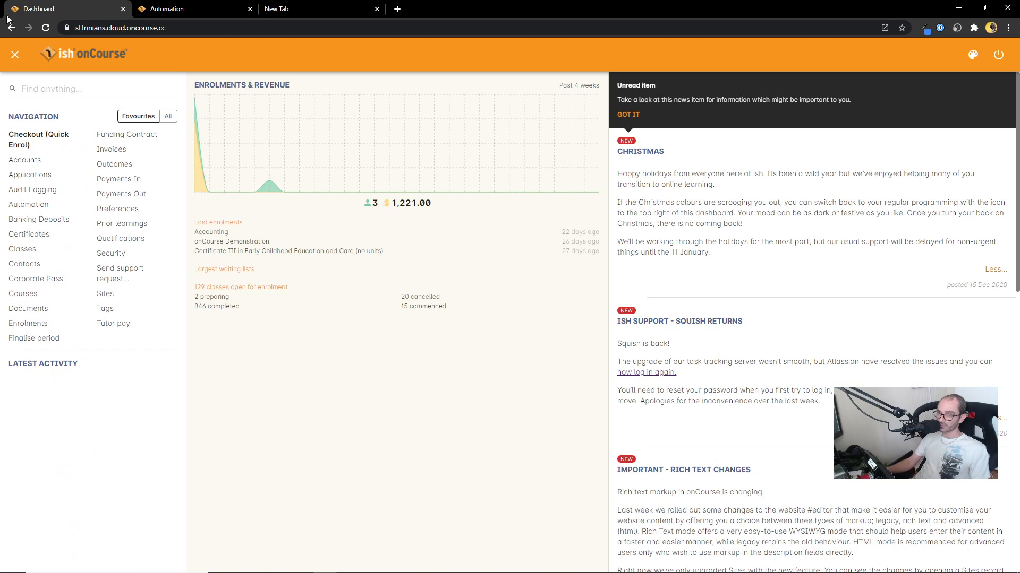
{"action": "left_click", "coordinate": [46, 90]}
{"action": "type", "text": "auto"}
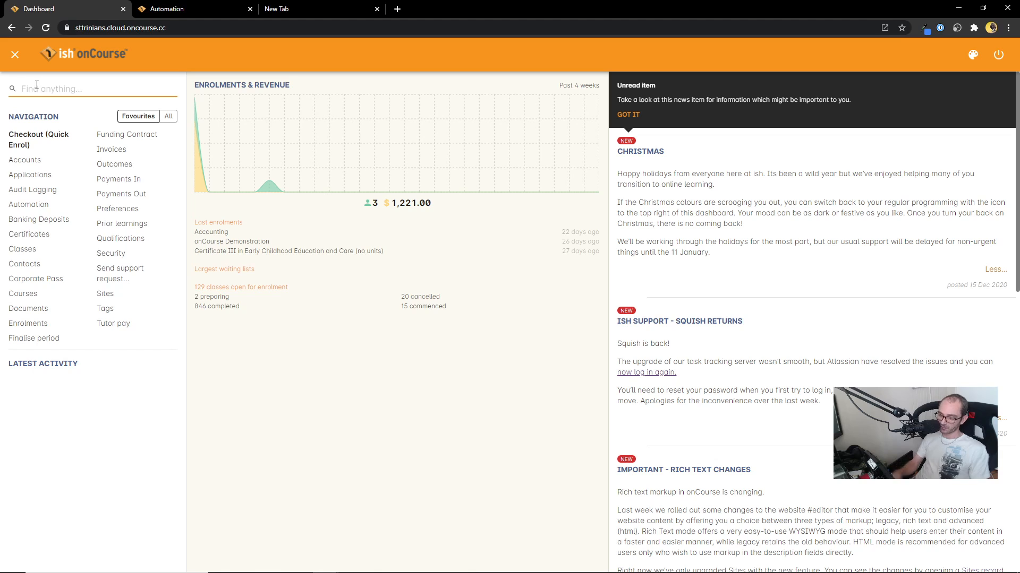
{"action": "type", "text": "mation"}
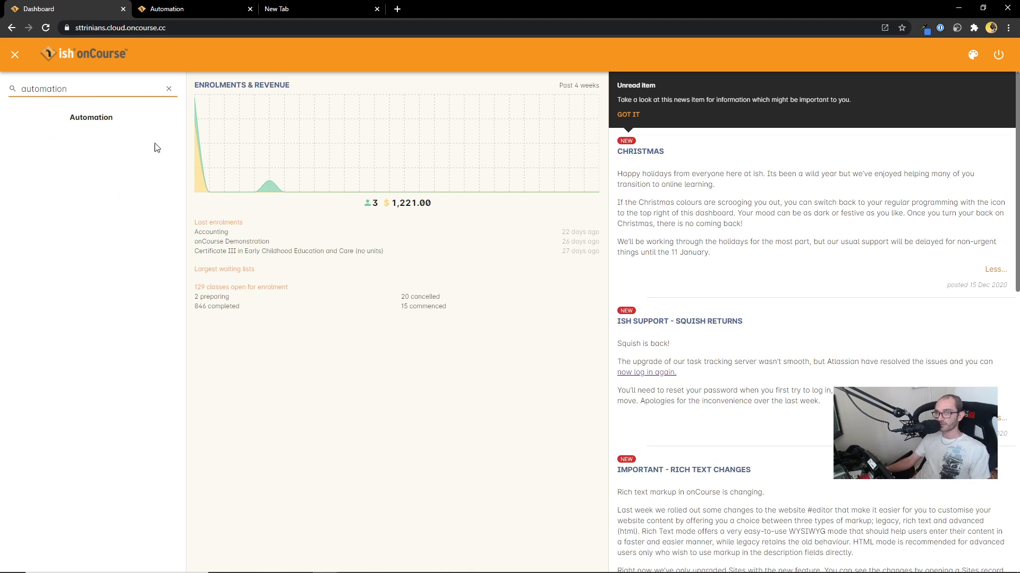
{"action": "left_click", "coordinate": [170, 91]}
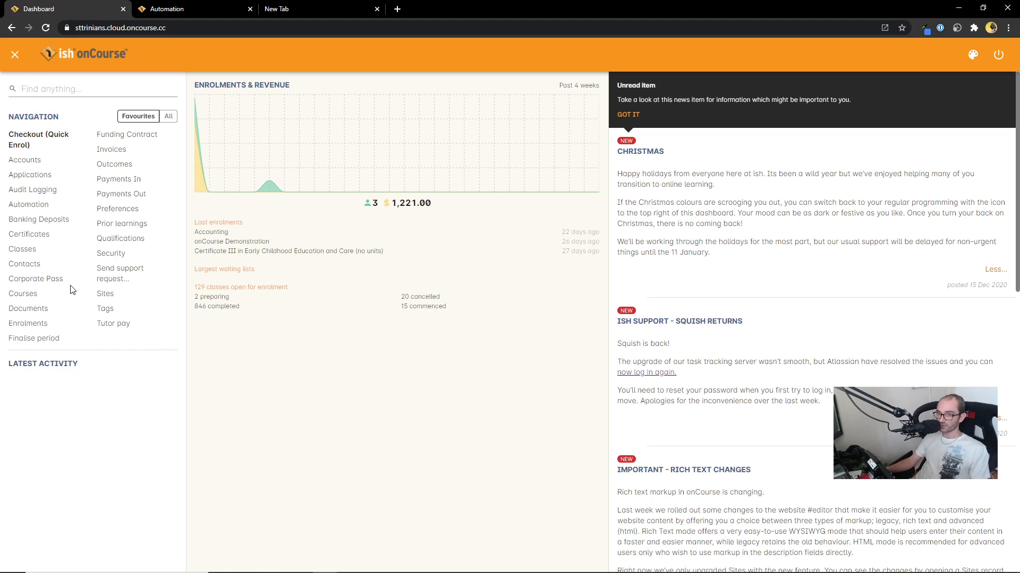
Open the built-in Simple Email message template on the Automation page
{"action": "left_click", "coordinate": [181, 11]}
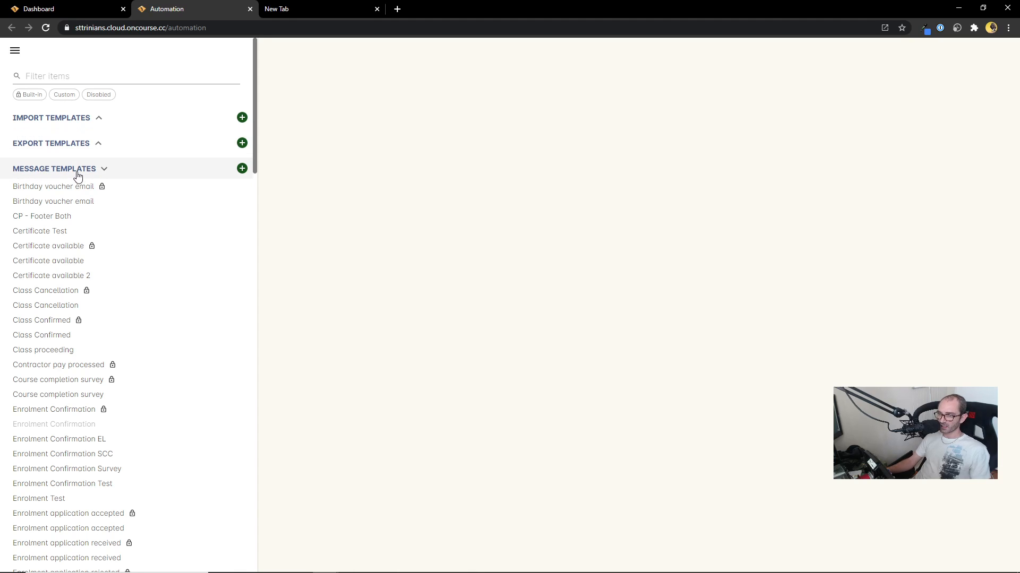
{"action": "scroll", "coordinate": [130, 260], "scroll_direction": "down", "scroll_amount": 1}
{"action": "scroll", "coordinate": [139, 265], "scroll_direction": "down", "scroll_amount": 6}
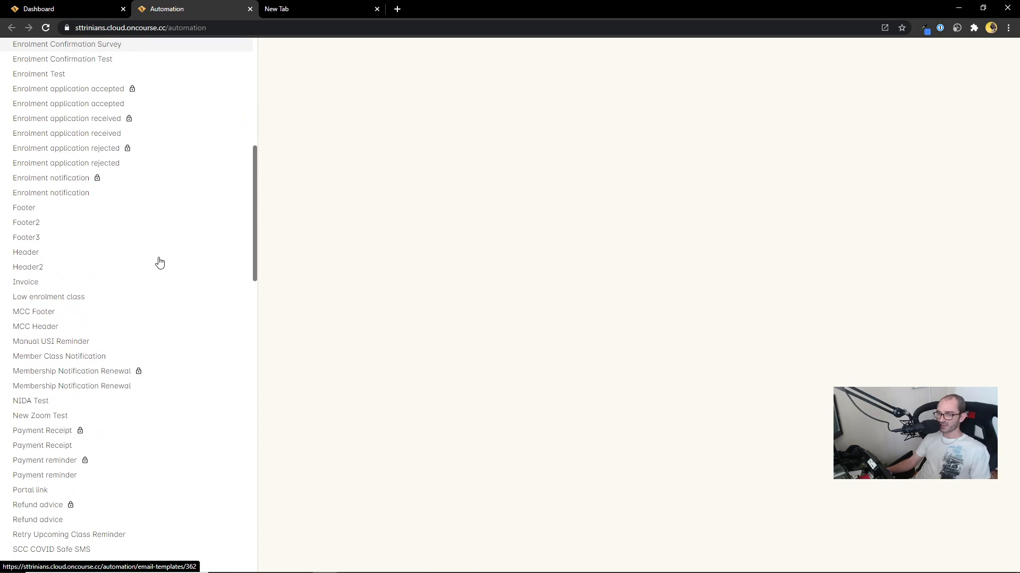
{"action": "scroll", "coordinate": [159, 262], "scroll_direction": "down", "scroll_amount": 3}
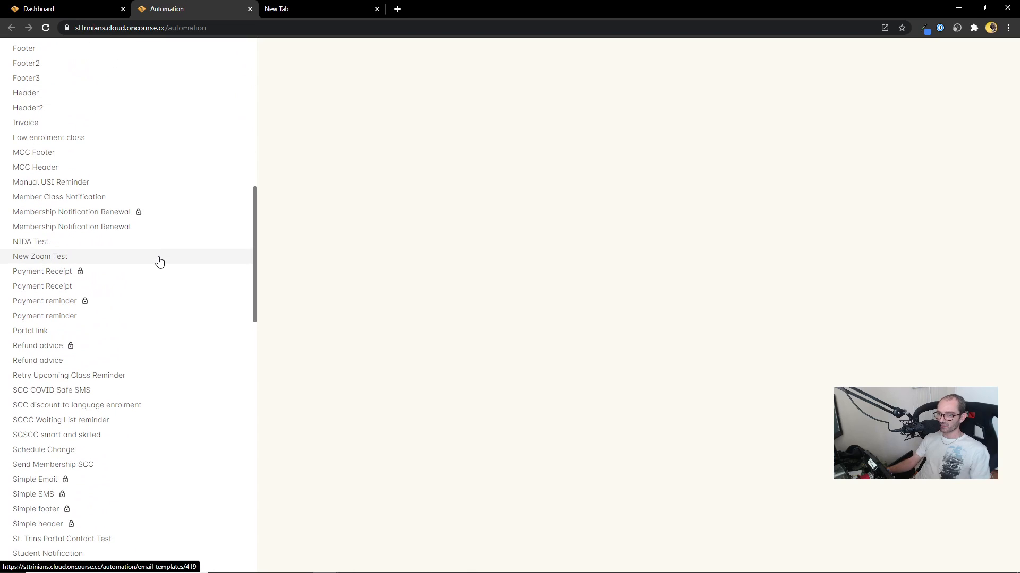
{"action": "scroll", "coordinate": [160, 261], "scroll_direction": "down", "scroll_amount": 4}
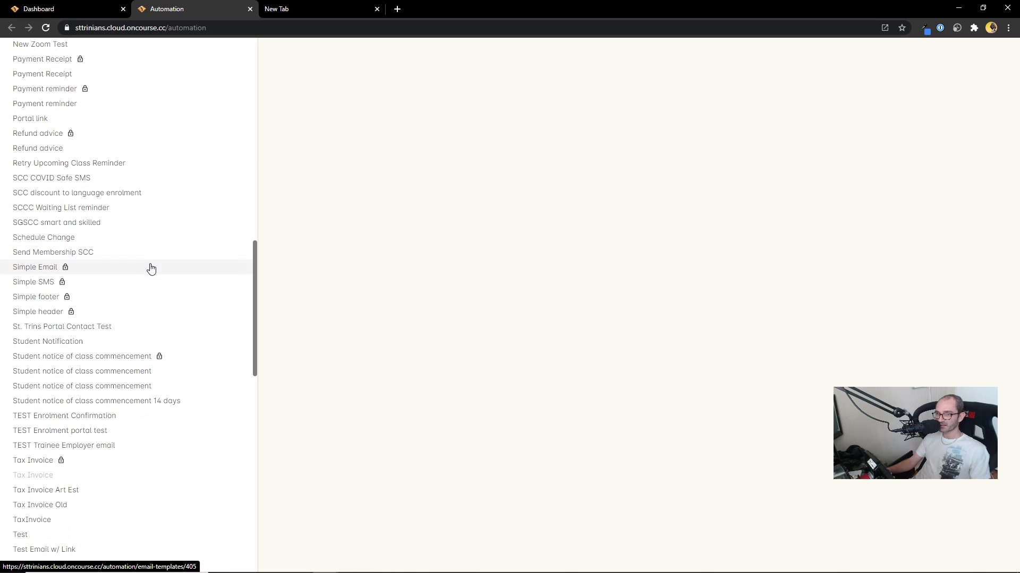
{"action": "left_click", "coordinate": [38, 268]}
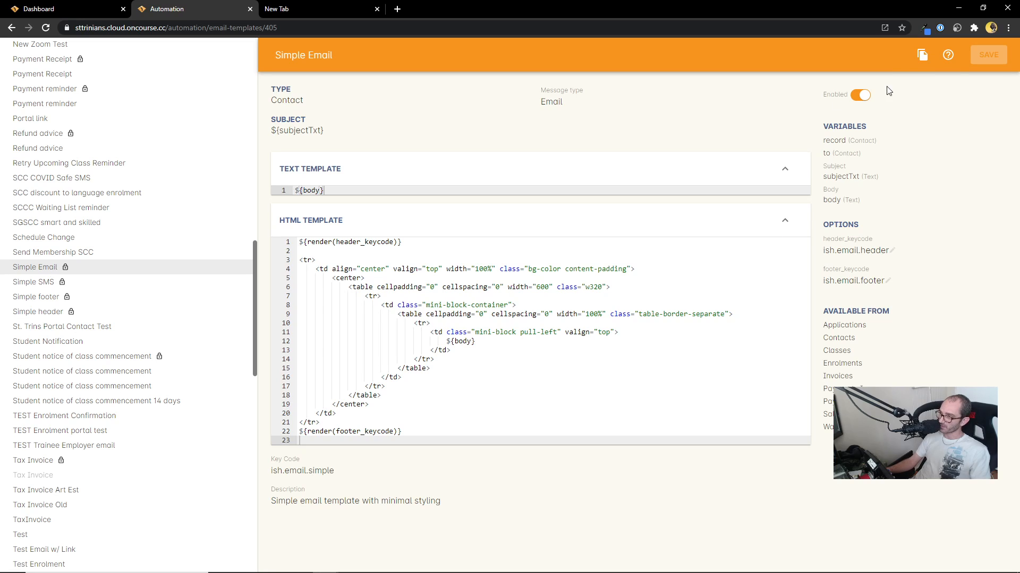
Start a copy of the Simple Email template with the keycode test.email.notification.video
{"action": "left_click", "coordinate": [922, 56]}
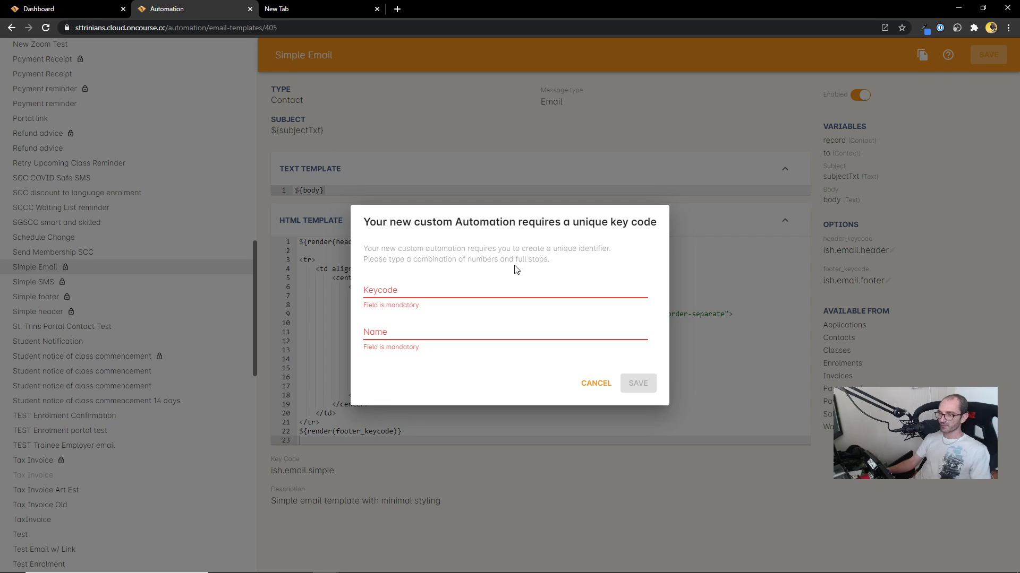
{"action": "left_click", "coordinate": [381, 290]}
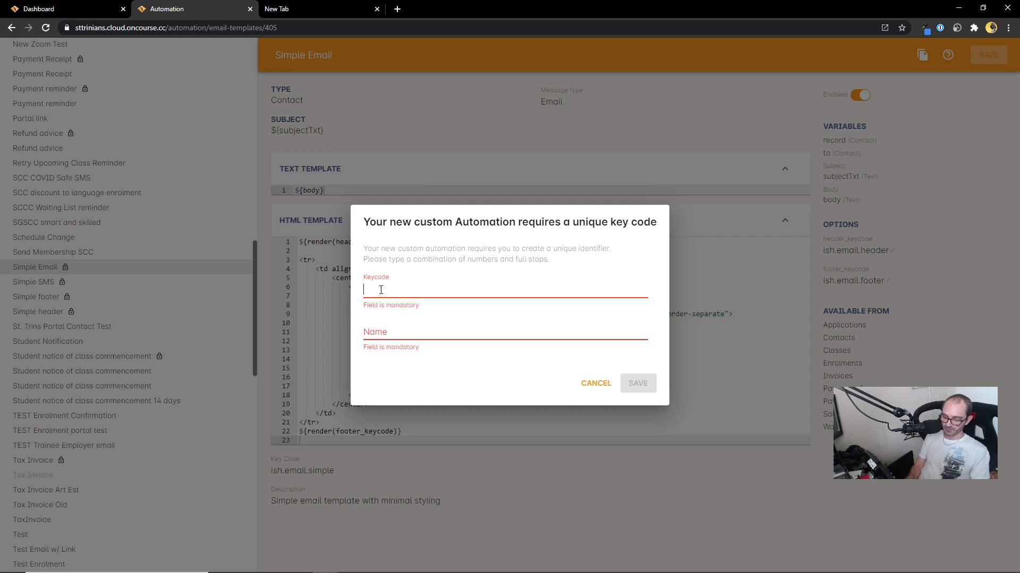
{"action": "type", "text": "test"}
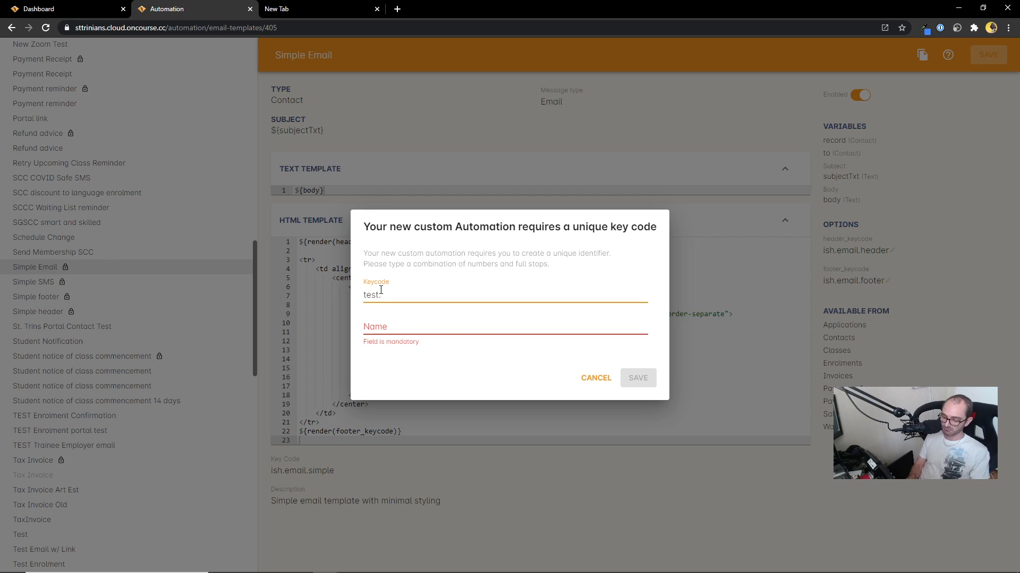
{"action": "type", "text": ".email"}
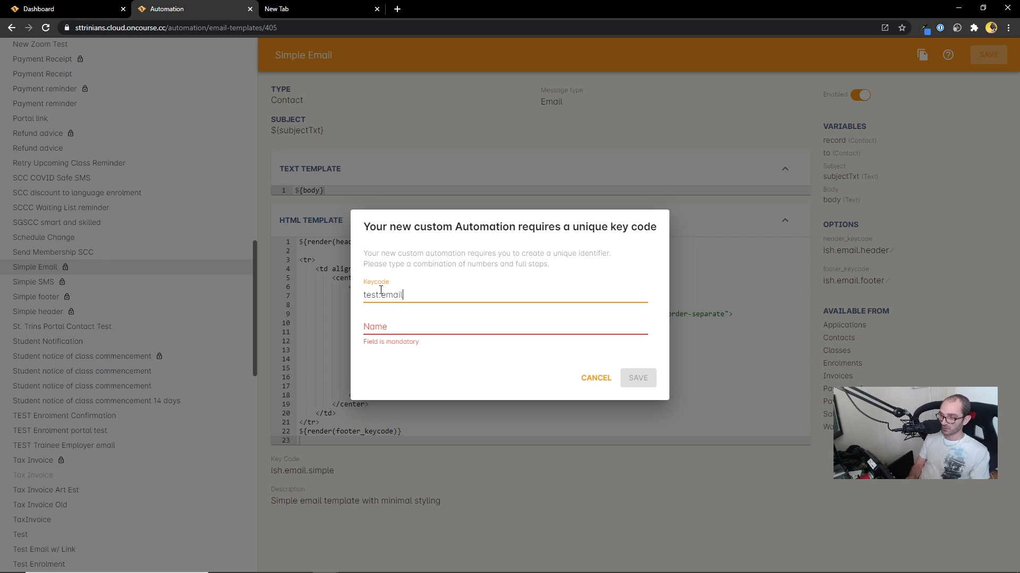
{"action": "type", "text": "."}
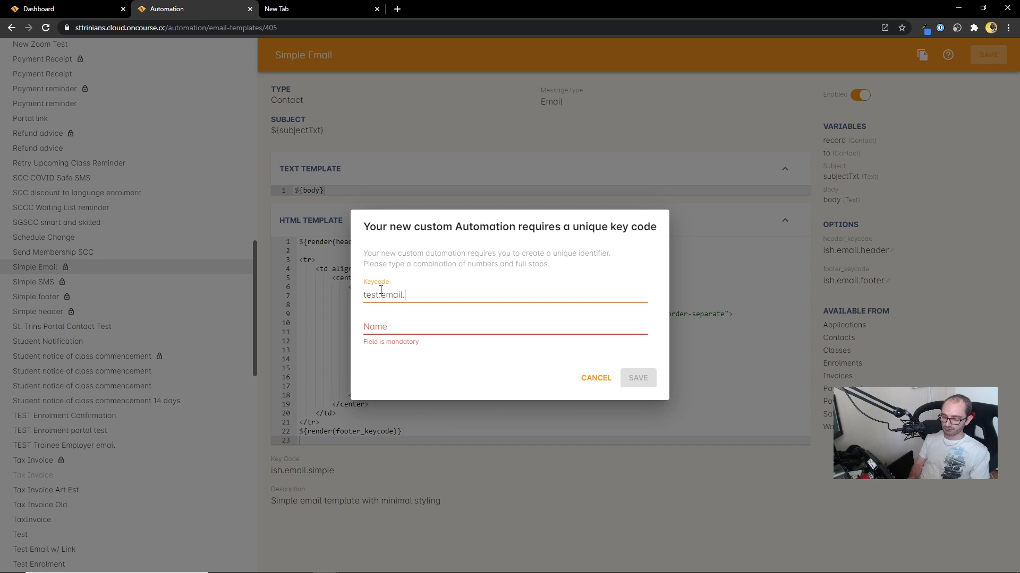
{"action": "type", "text": "notification."}
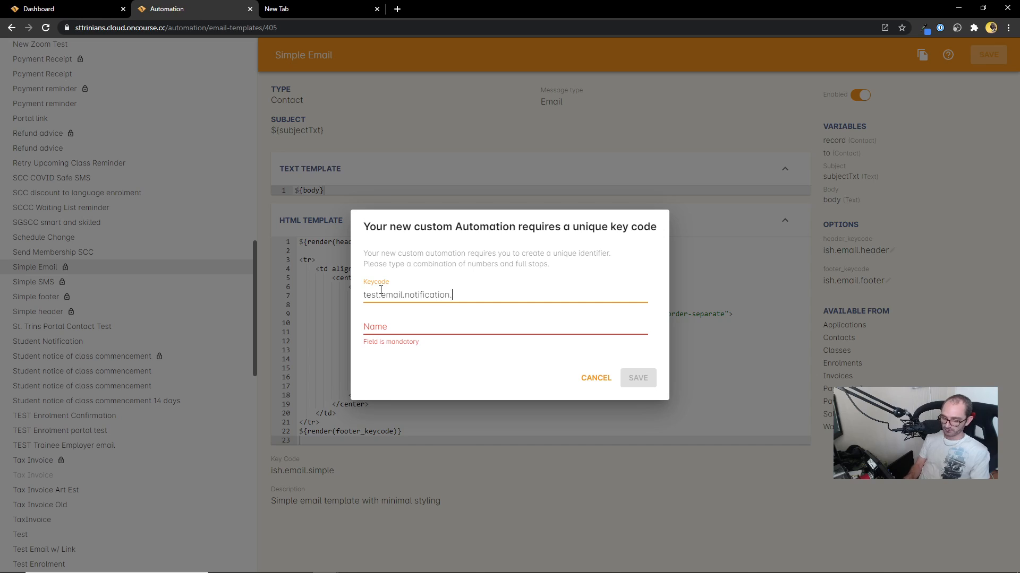
{"action": "type", "text": "video"}
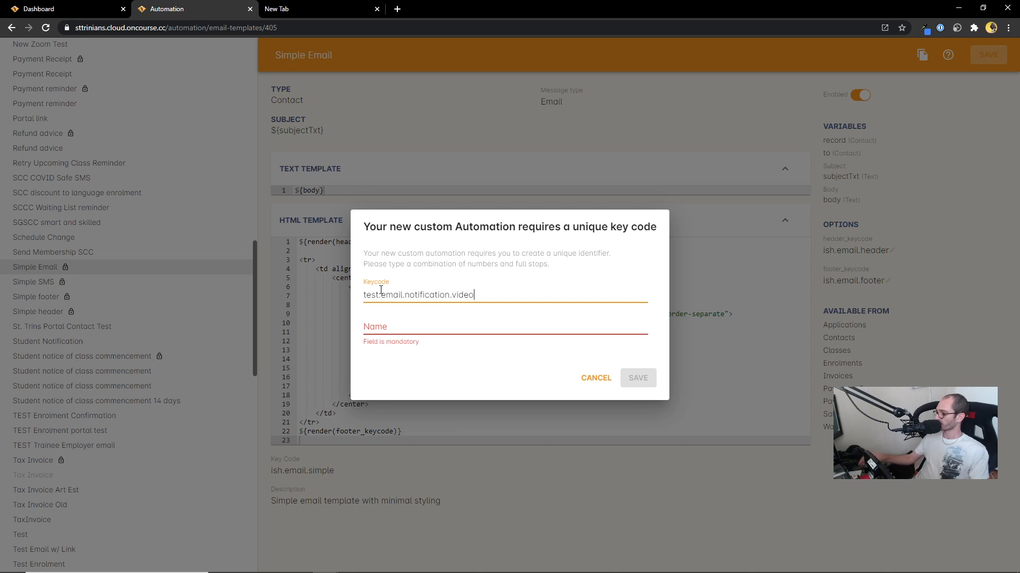
Name the copied template Test Student Notification and save it
{"action": "left_click", "coordinate": [405, 326]}
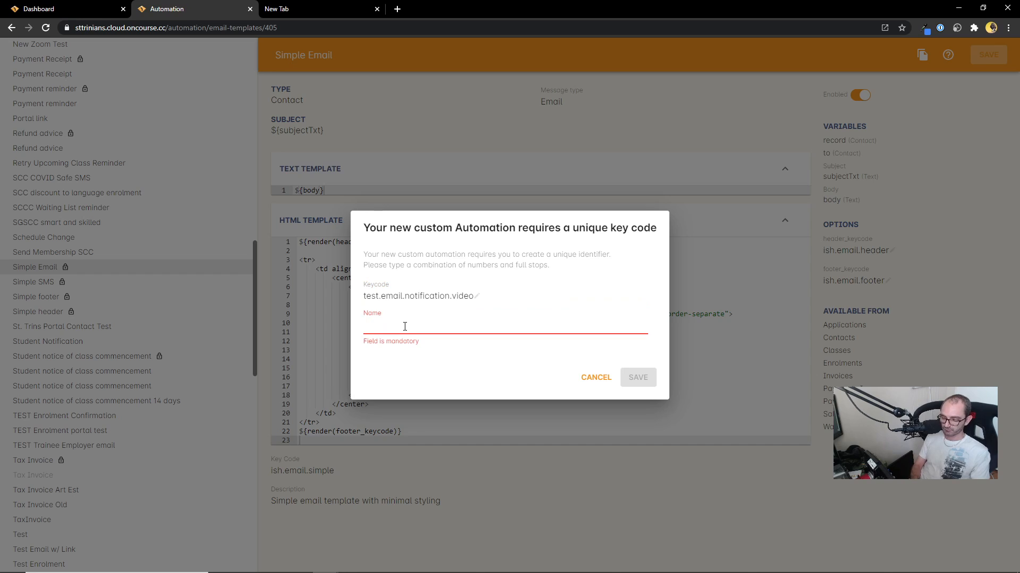
{"action": "type", "text": "Test Student Not"}
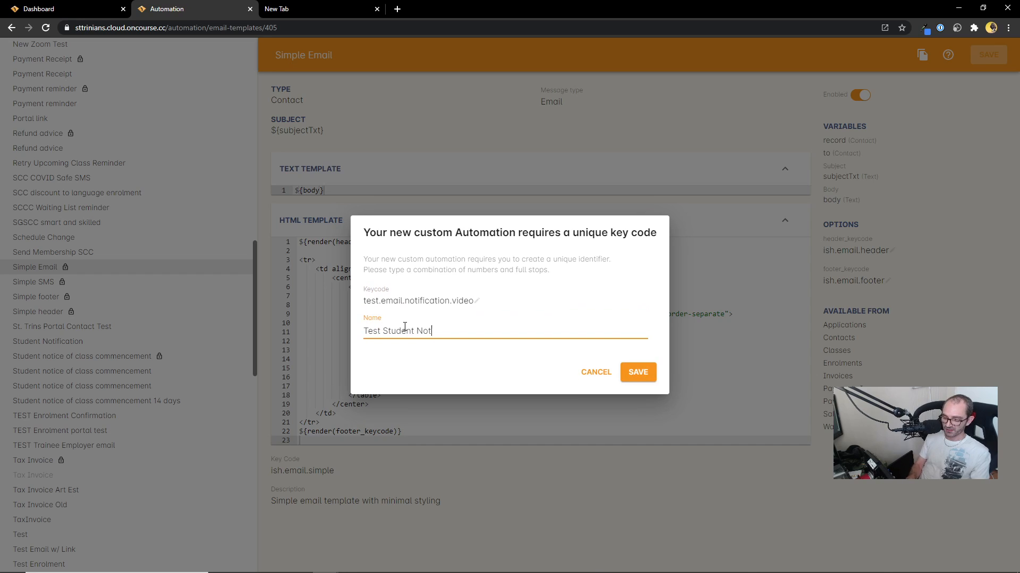
{"action": "type", "text": "ification"}
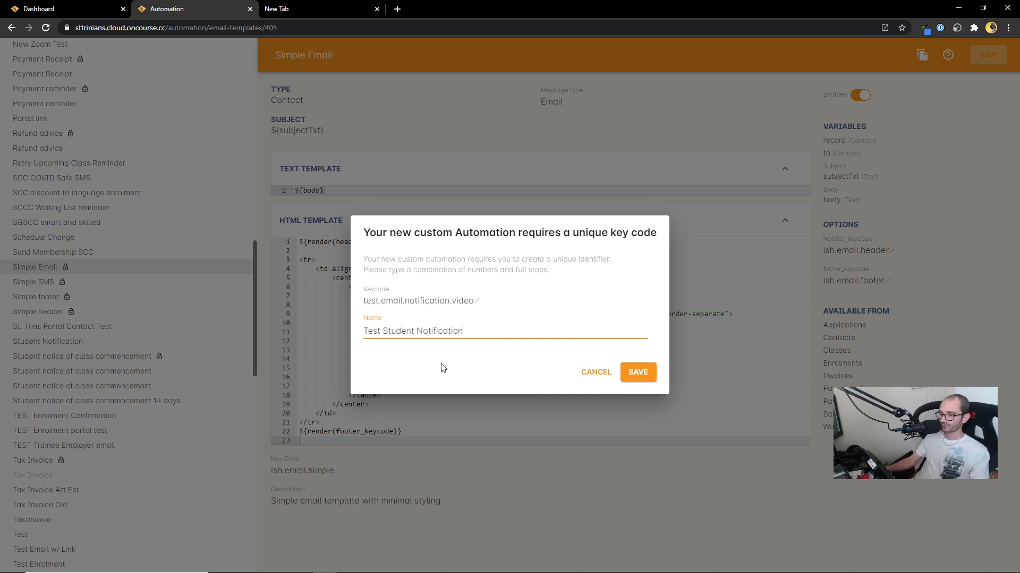
{"action": "left_click", "coordinate": [642, 373]}
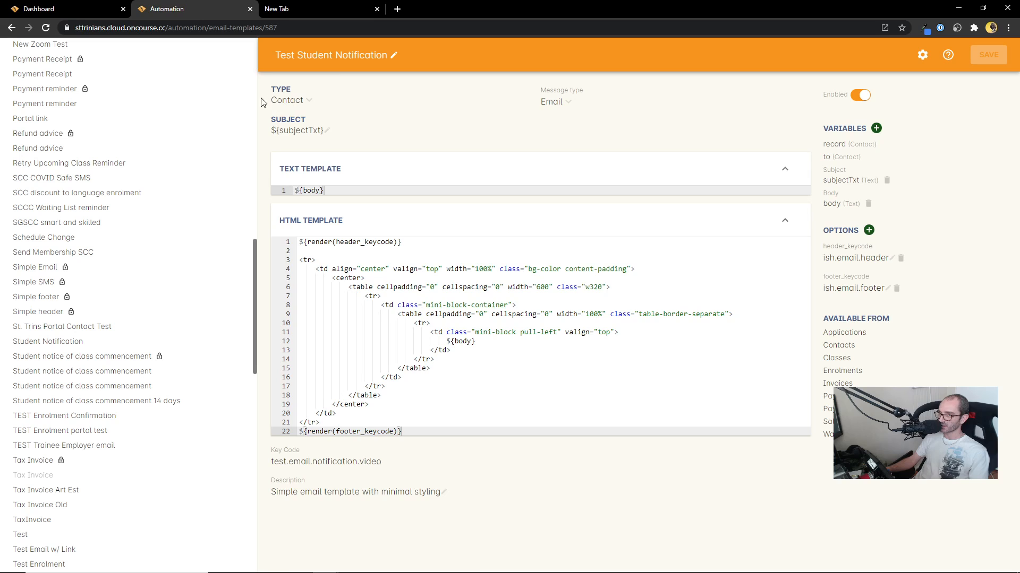
Set the template's type to Enrolment and its subject to Student Notification
{"action": "left_click", "coordinate": [287, 101]}
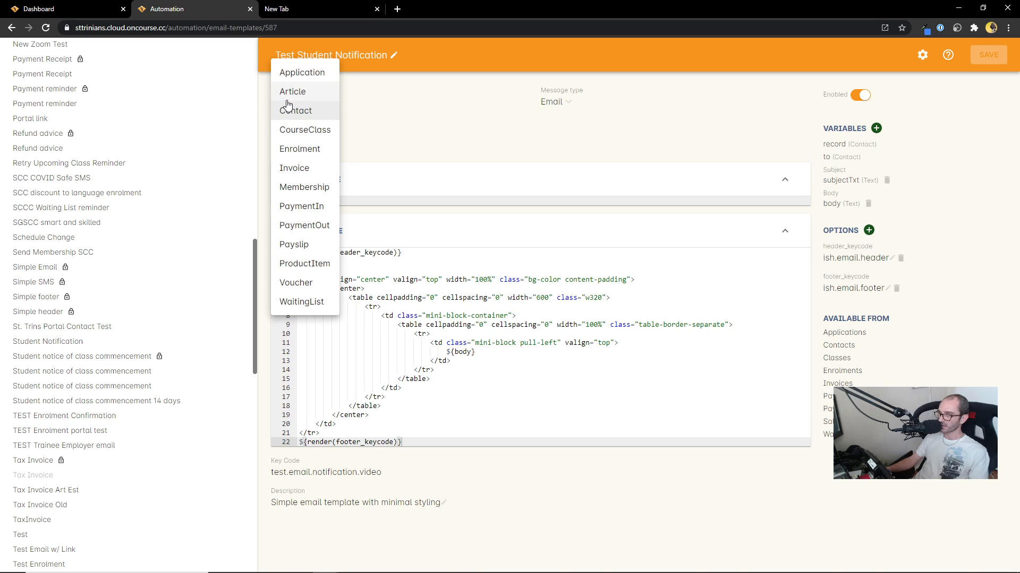
{"action": "left_click", "coordinate": [299, 153]}
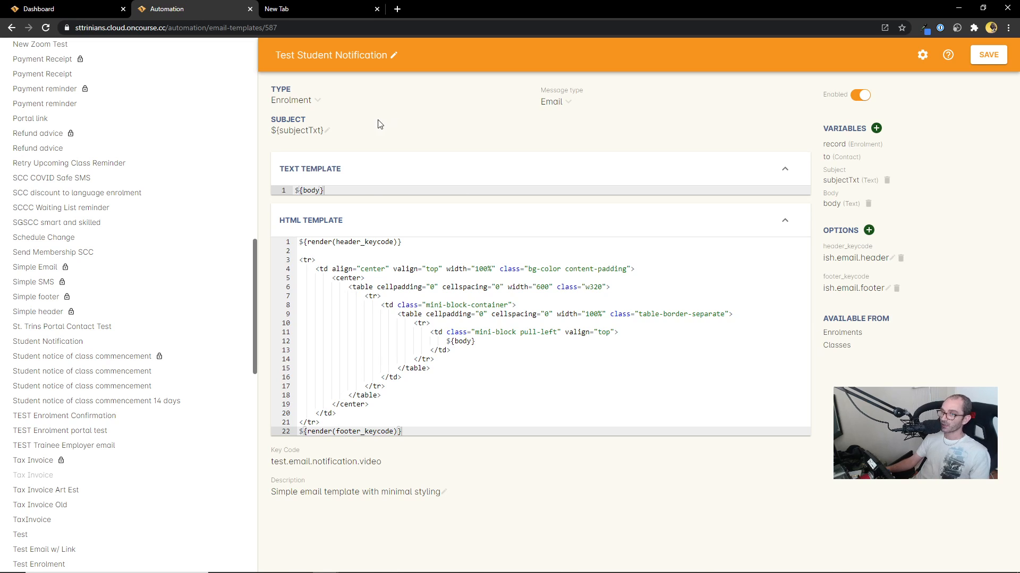
{"action": "left_click", "coordinate": [284, 139]}
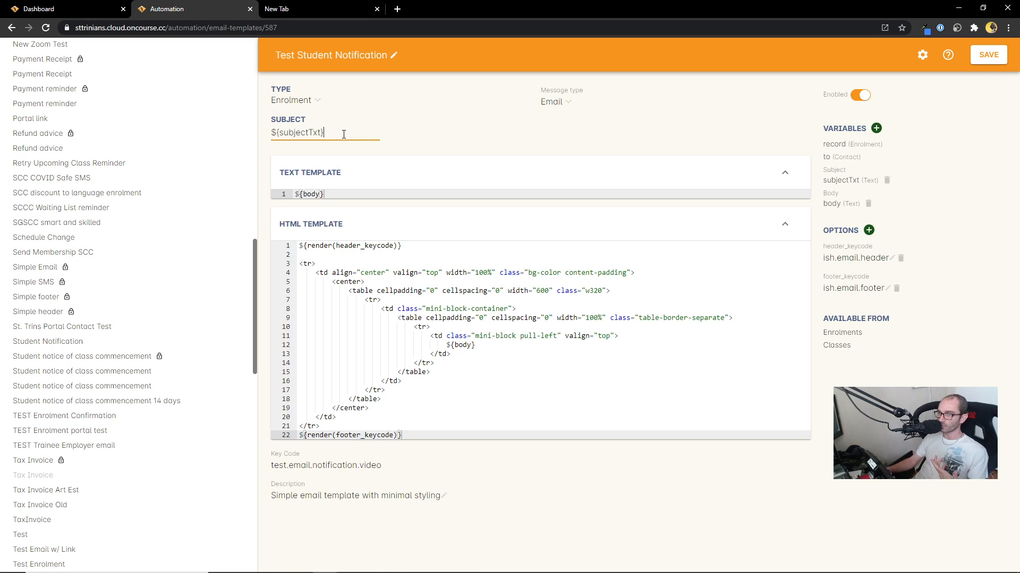
{"action": "left_click_drag", "start_coordinate": [332, 134], "coordinate": [264, 125]}
{"action": "type", "text": "S"}
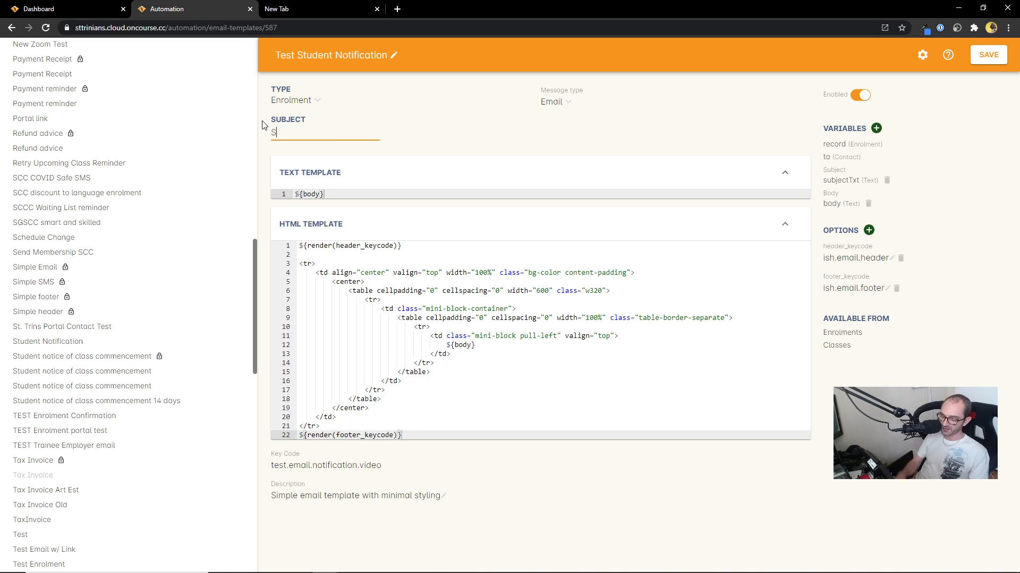
{"action": "type", "text": "tudent Notification"}
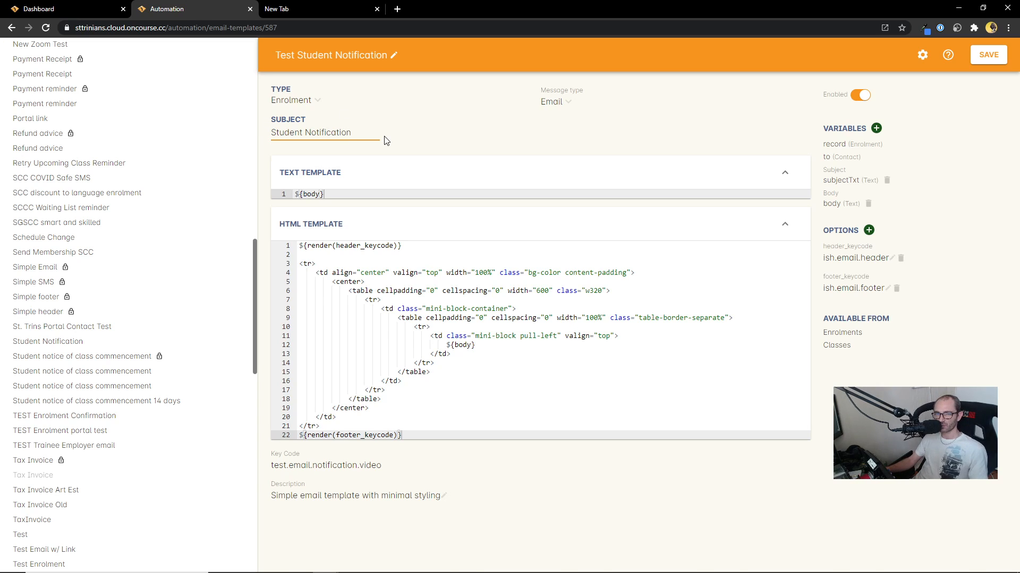
Delete the subjectTxt and body variables from the template
{"action": "left_click", "coordinate": [349, 195]}
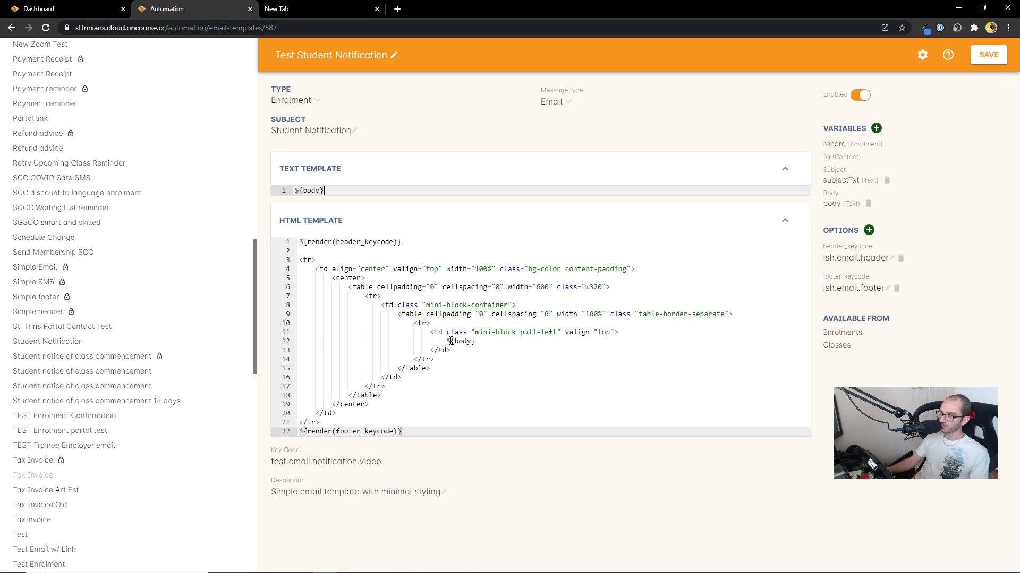
{"action": "left_click", "coordinate": [886, 181]}
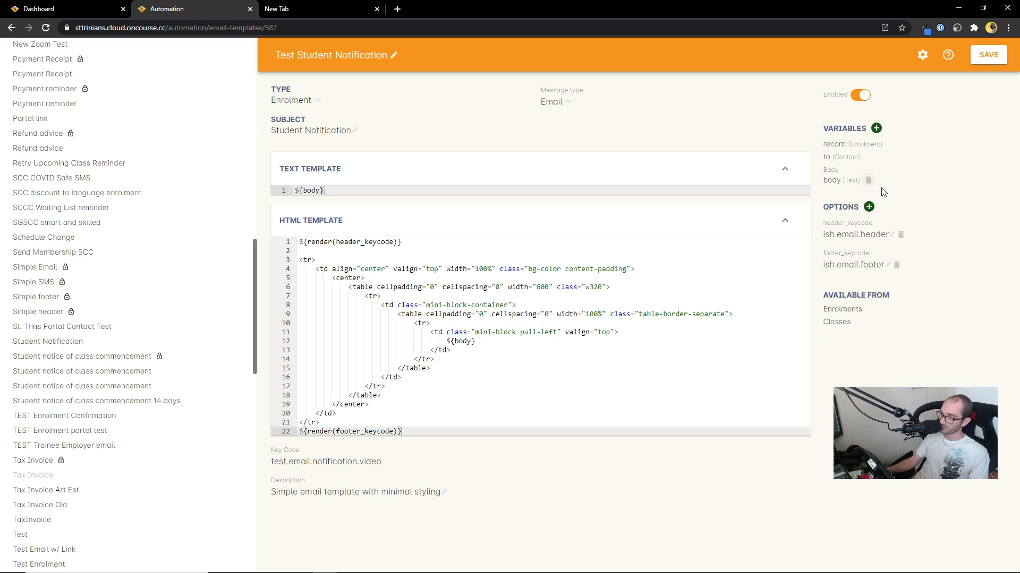
{"action": "left_click", "coordinate": [869, 181]}
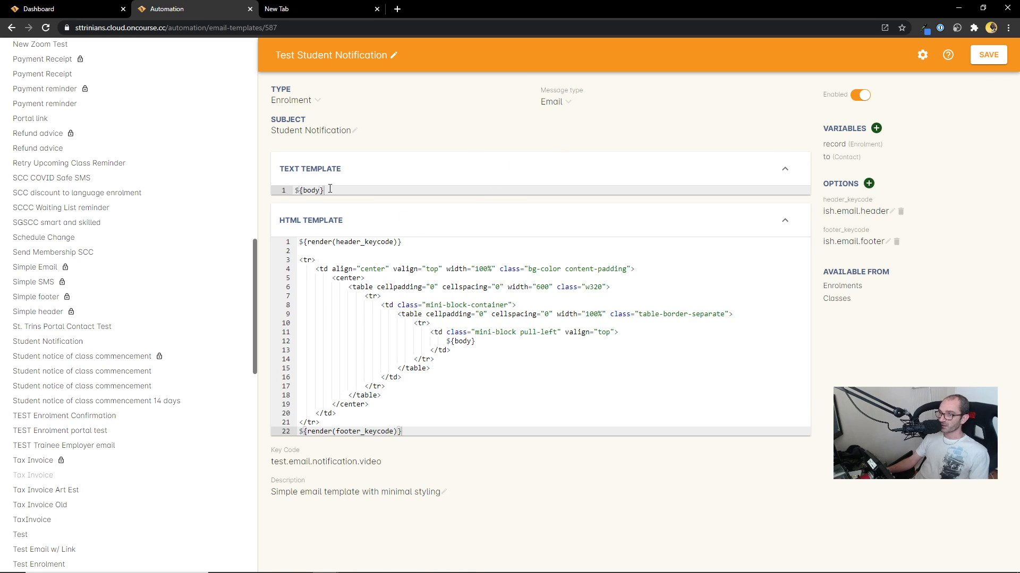
Replace the text template's ${body} placeholder with "Congratulations on your enrolment to our college." followed by a blank line
{"action": "key", "text": "ctrl+a"}
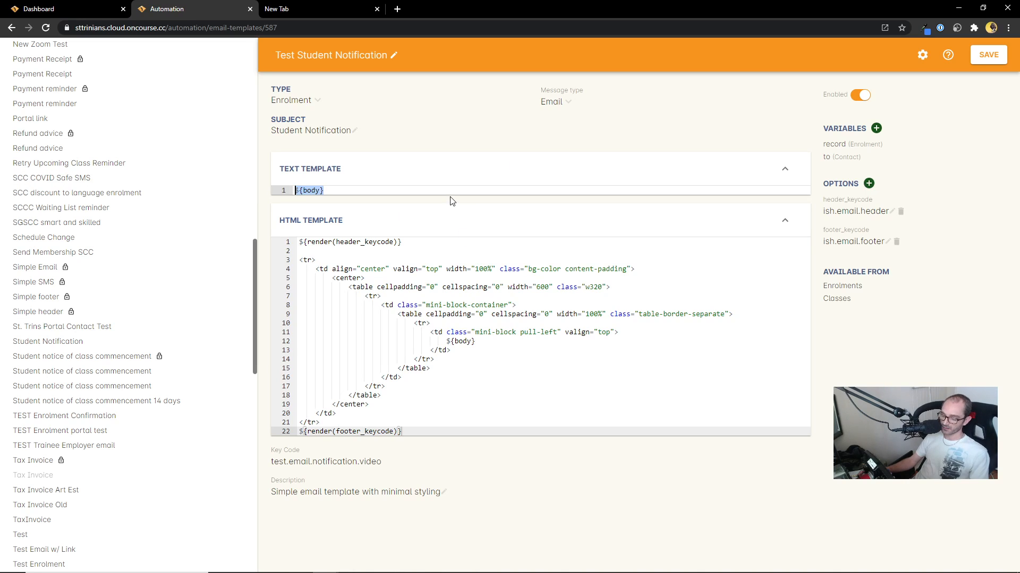
{"action": "type", "text": "D"}
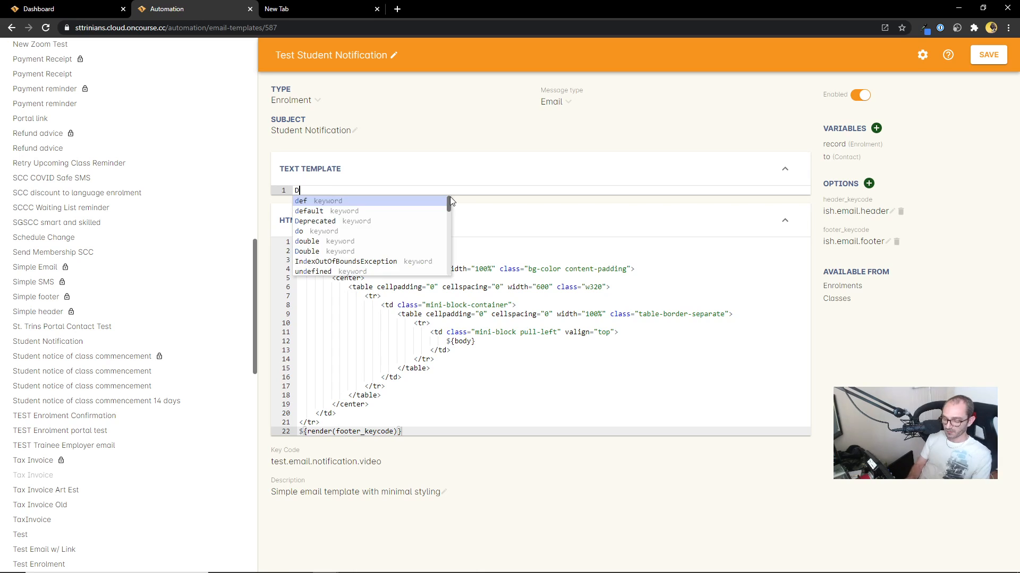
{"action": "key", "text": "BackSpace"}
{"action": "type", "text": "Congra"}
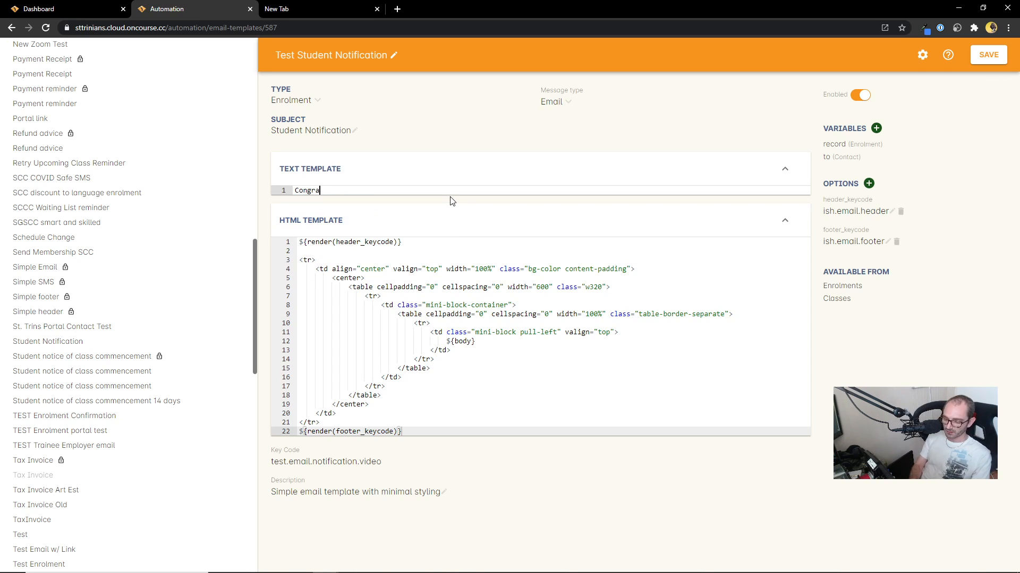
{"action": "type", "text": "tulations on"}
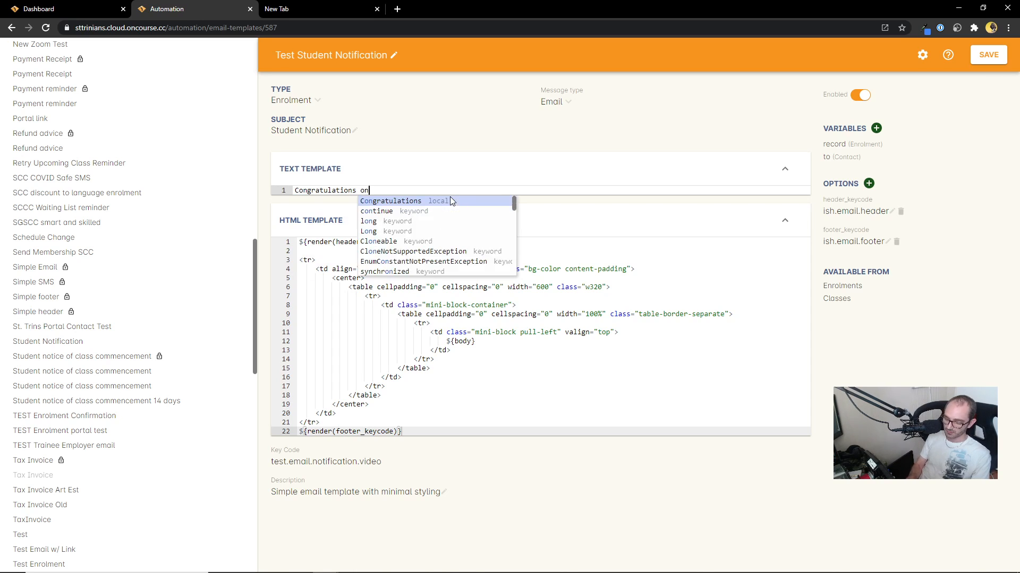
{"action": "type", "text": " your enrolment "}
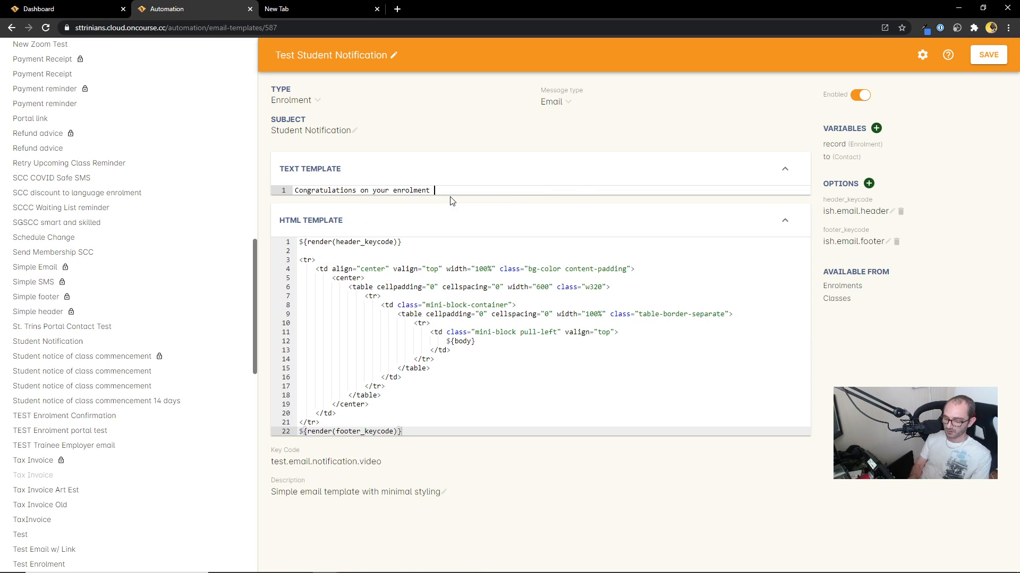
{"action": "type", "text": "to our college."}
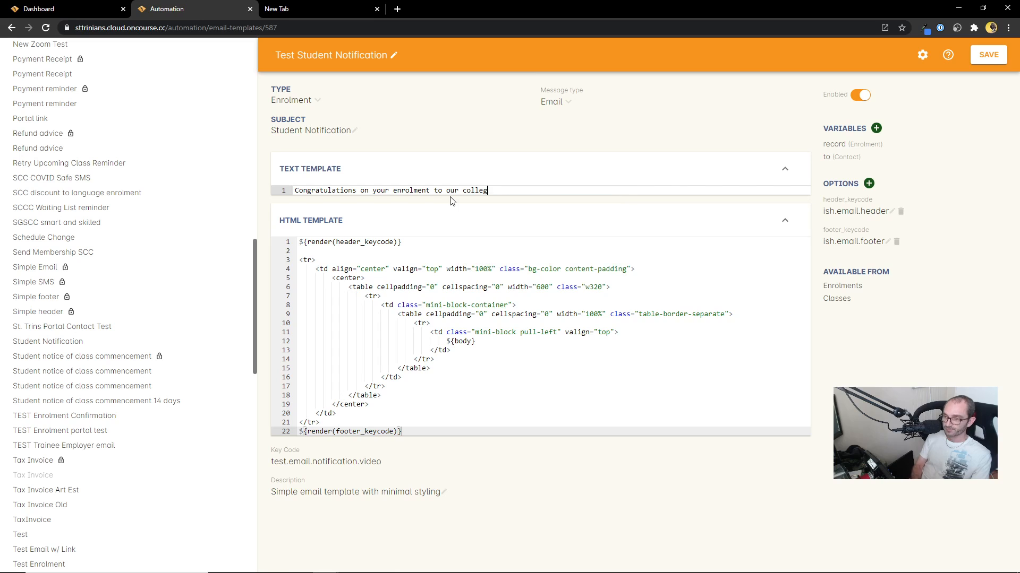
{"action": "key", "text": "Return"}
{"action": "key", "text": "Return"}
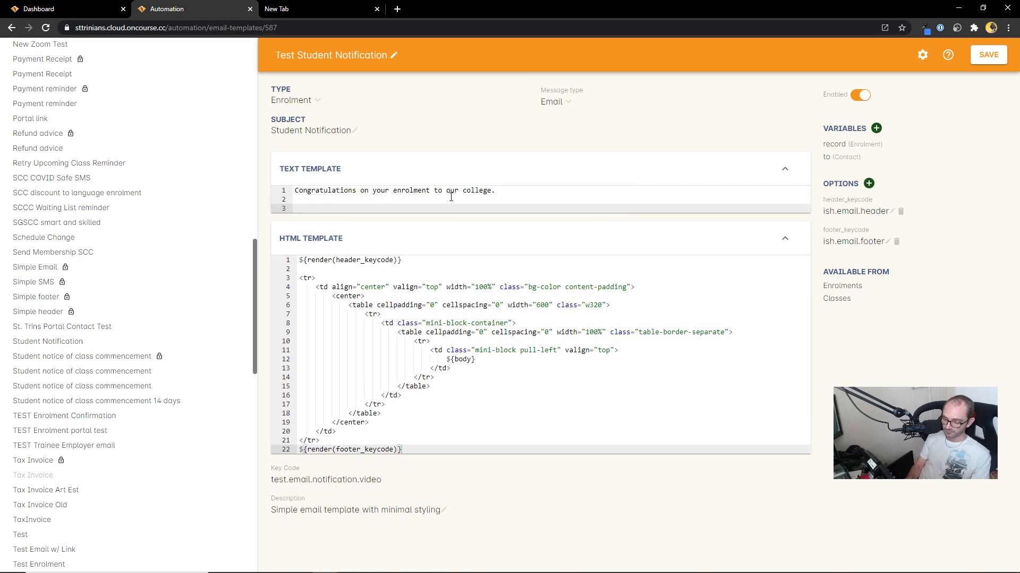
Add the paragraph "Please get in touch with us if you have any questions about your enrolment." to the text template
{"action": "type", "text": "Plea"}
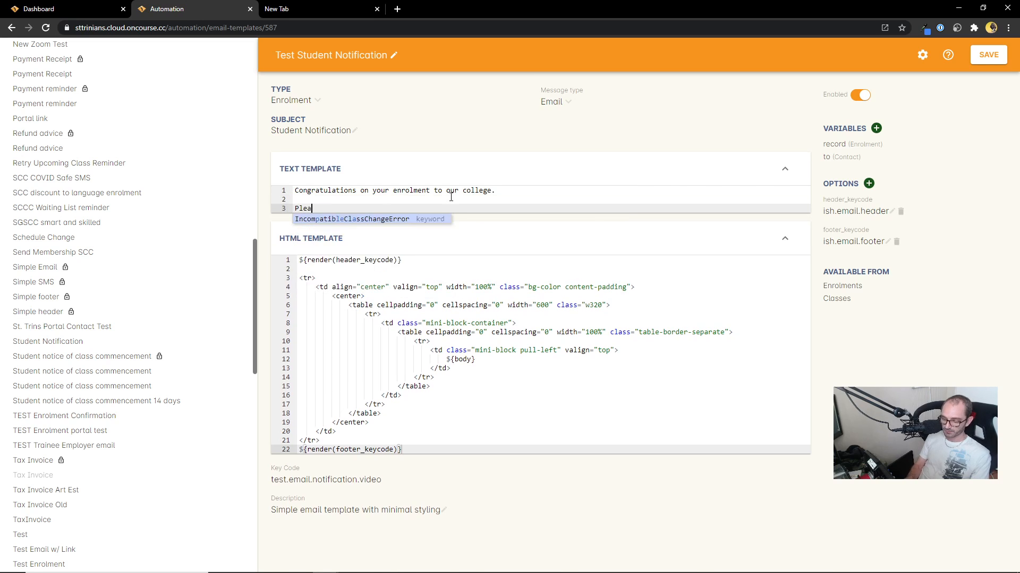
{"action": "type", "text": "se get in touch "}
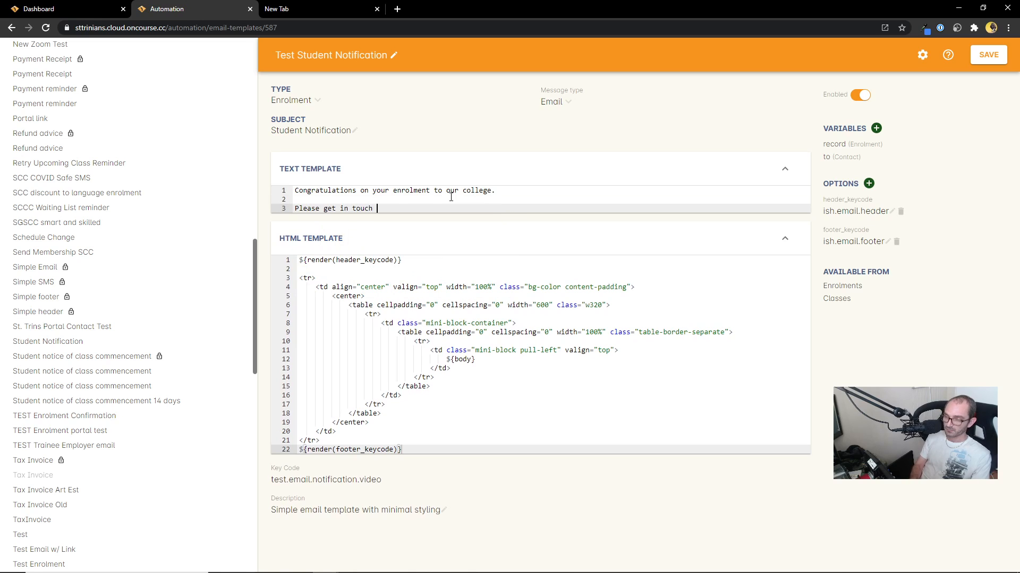
{"action": "type", "text": "with us"}
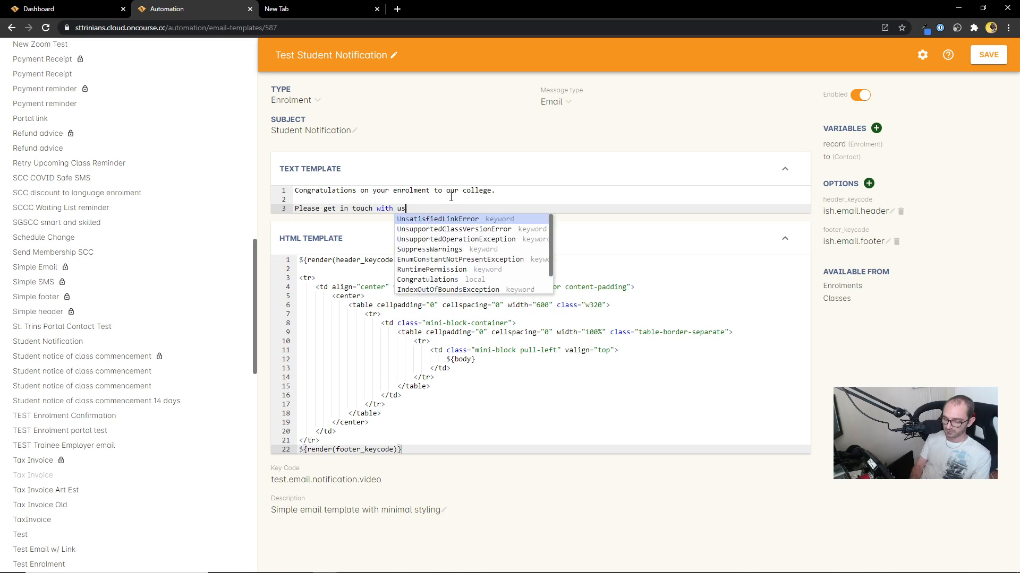
{"action": "type", "text": " if you have "}
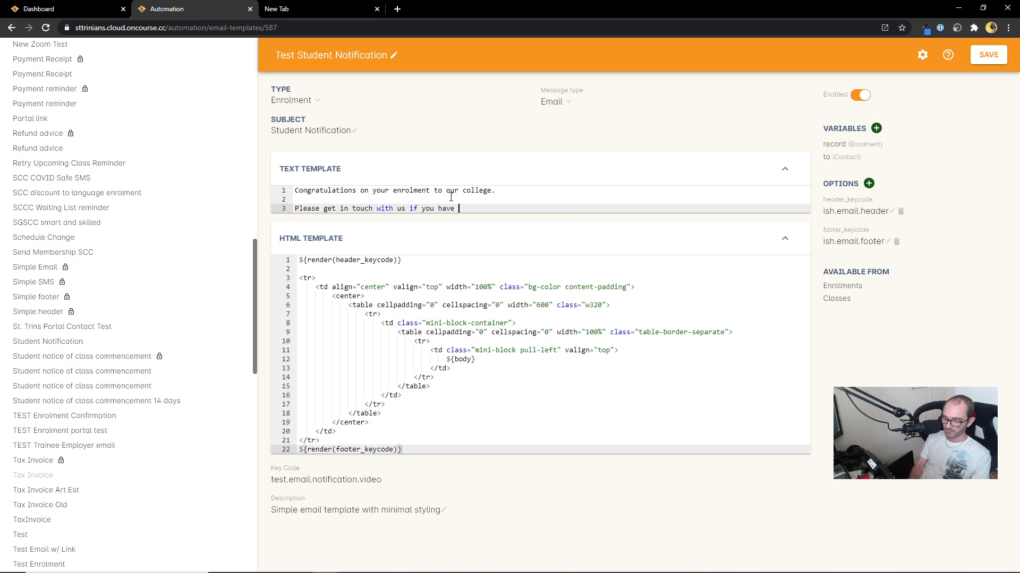
{"action": "type", "text": "any questions about your enrolme"}
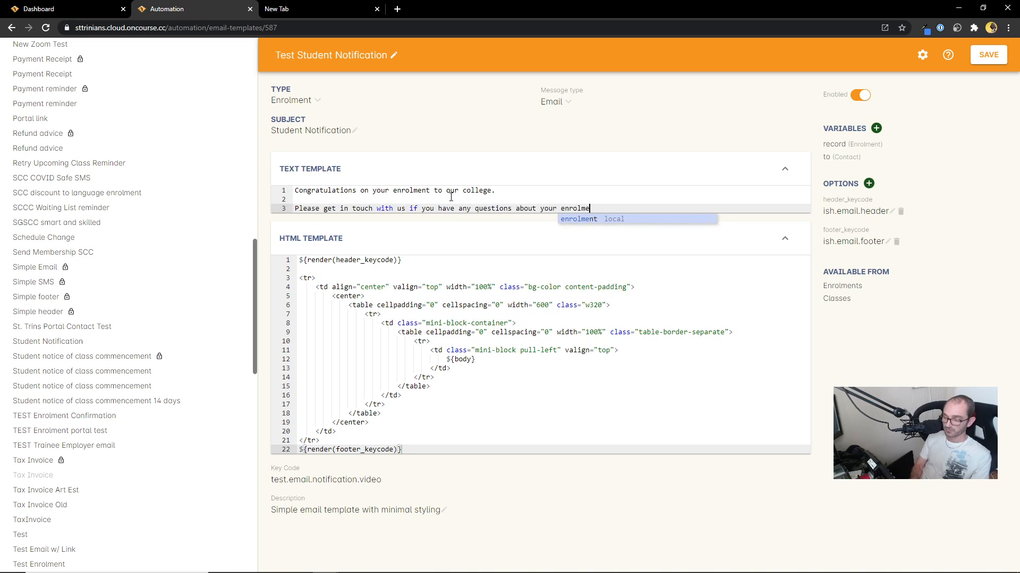
{"action": "type", "text": "nt."}
{"action": "key", "text": "Return"}
{"action": "key", "text": "Return"}
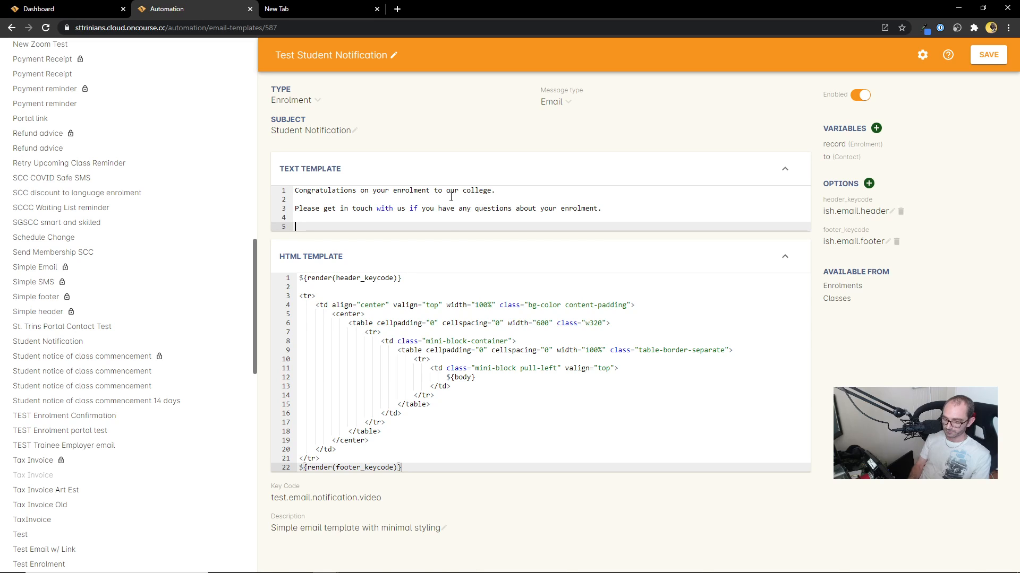
Add the sign-off "All the best," and "The ish College team" on separate lines of the text template, and save the template
{"action": "type", "text": "All the best"}
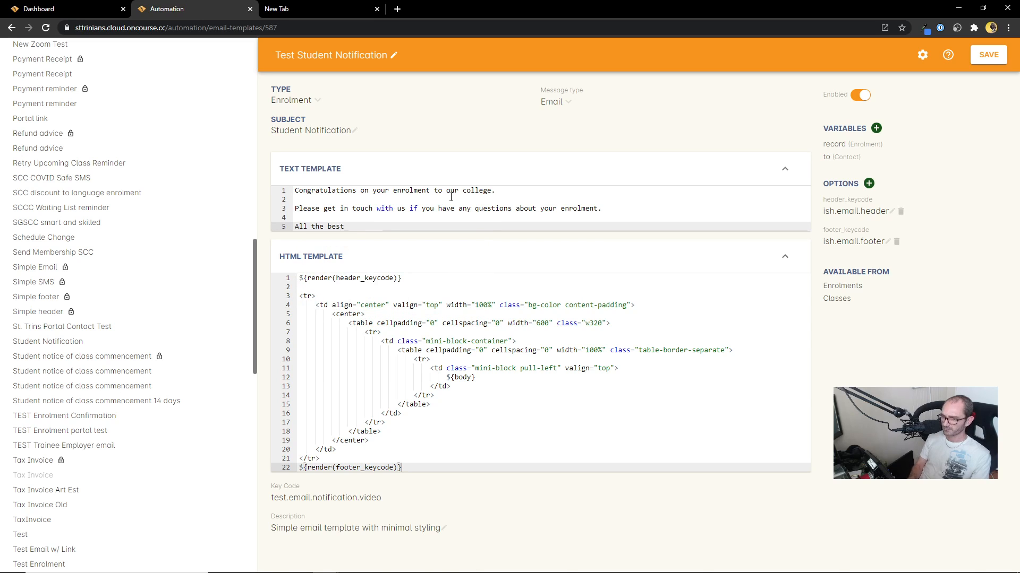
{"action": "type", "text": ","}
{"action": "key", "text": "Return"}
{"action": "type", "text": "The i"}
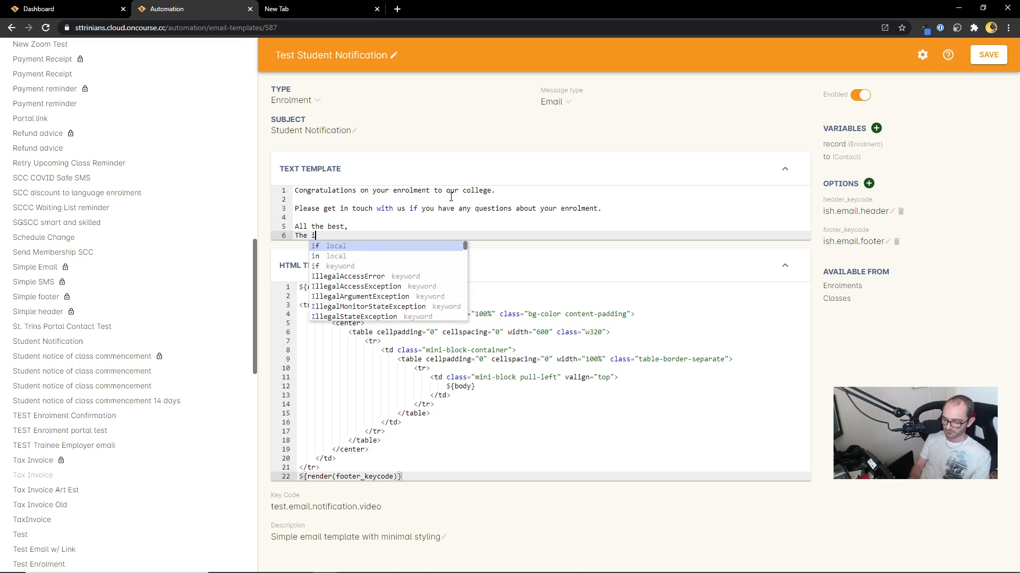
{"action": "type", "text": "sh College te"}
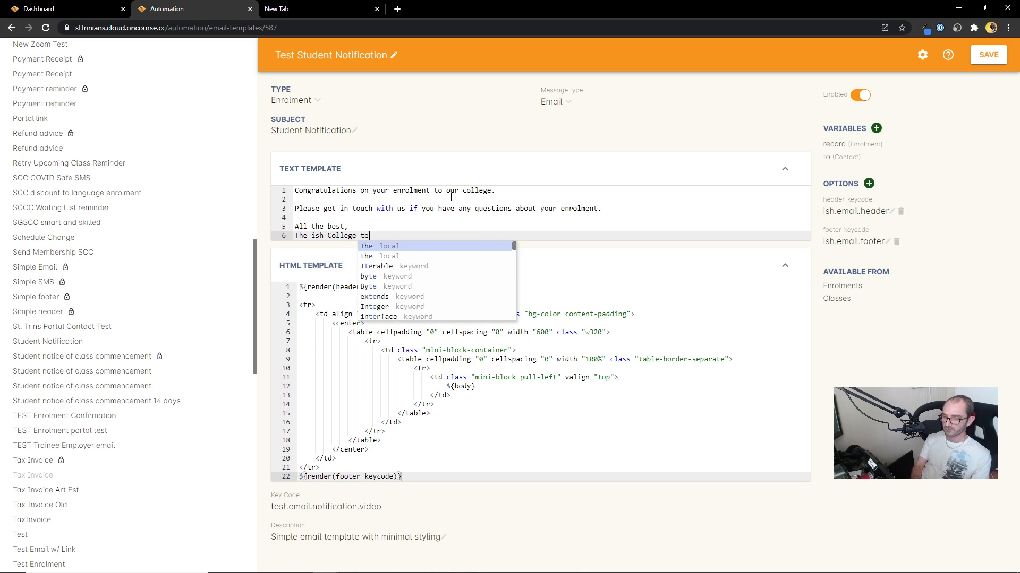
{"action": "type", "text": "am"}
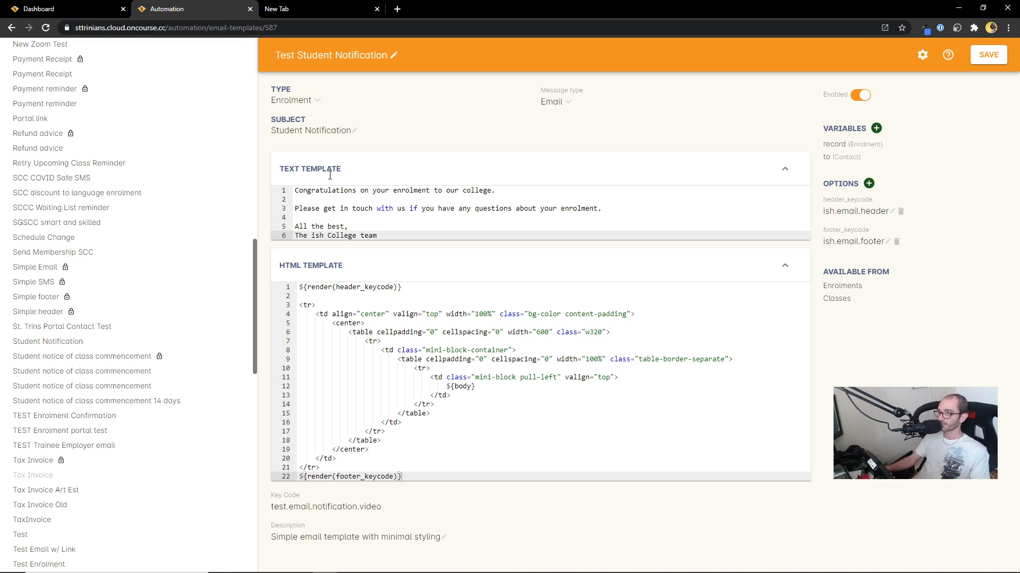
{"action": "left_click", "coordinate": [482, 228]}
{"action": "left_click", "coordinate": [389, 209]}
{"action": "left_click", "coordinate": [390, 191]}
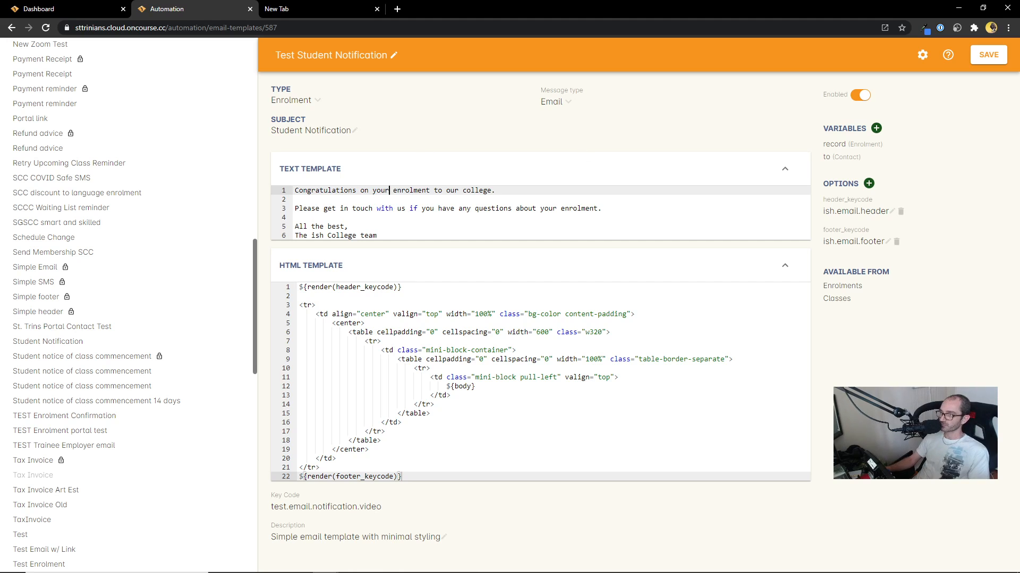
{"action": "left_click", "coordinate": [983, 55]}
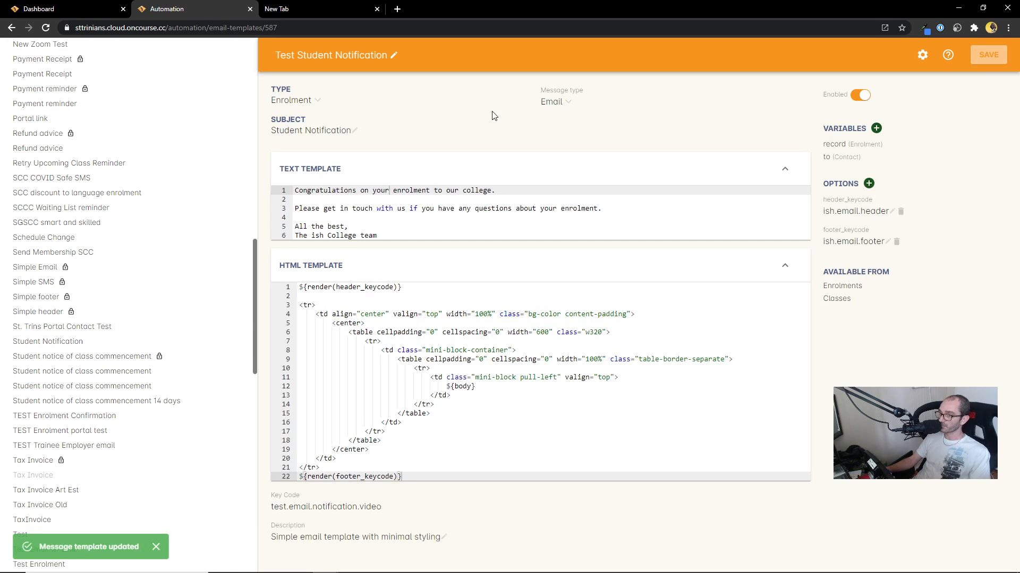
Open the built-in Enrolment Confirmation template and examine the student full-name variable in its text greeting
{"action": "scroll", "coordinate": [89, 287], "scroll_direction": "up", "scroll_amount": 5}
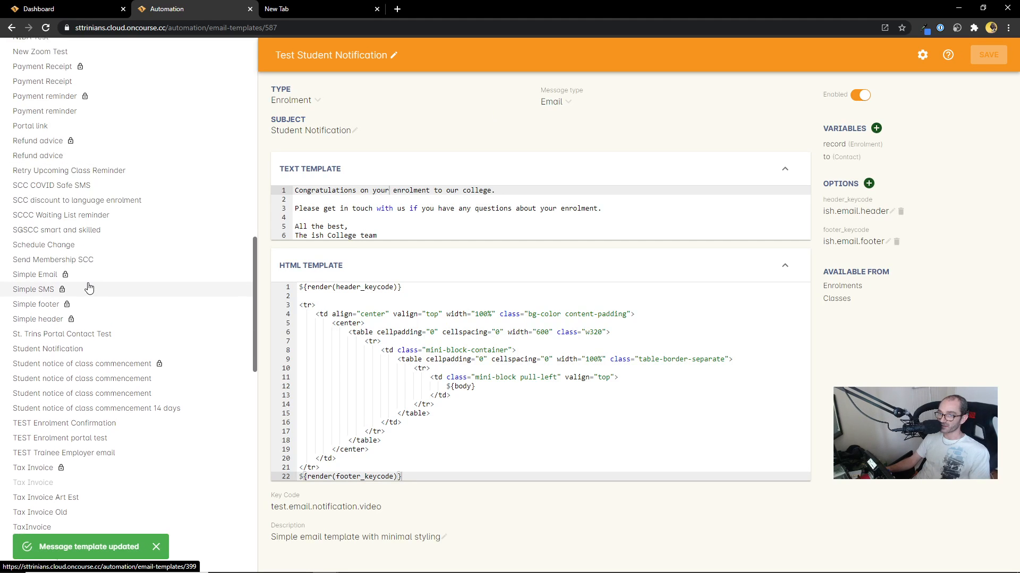
{"action": "scroll", "coordinate": [89, 287], "scroll_direction": "up", "scroll_amount": 4}
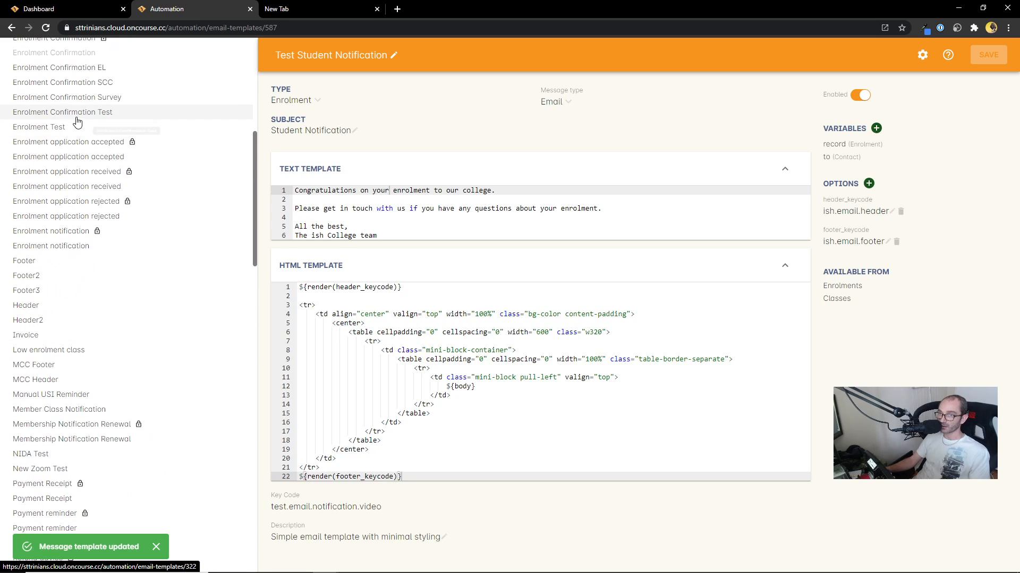
{"action": "left_click", "coordinate": [59, 91]}
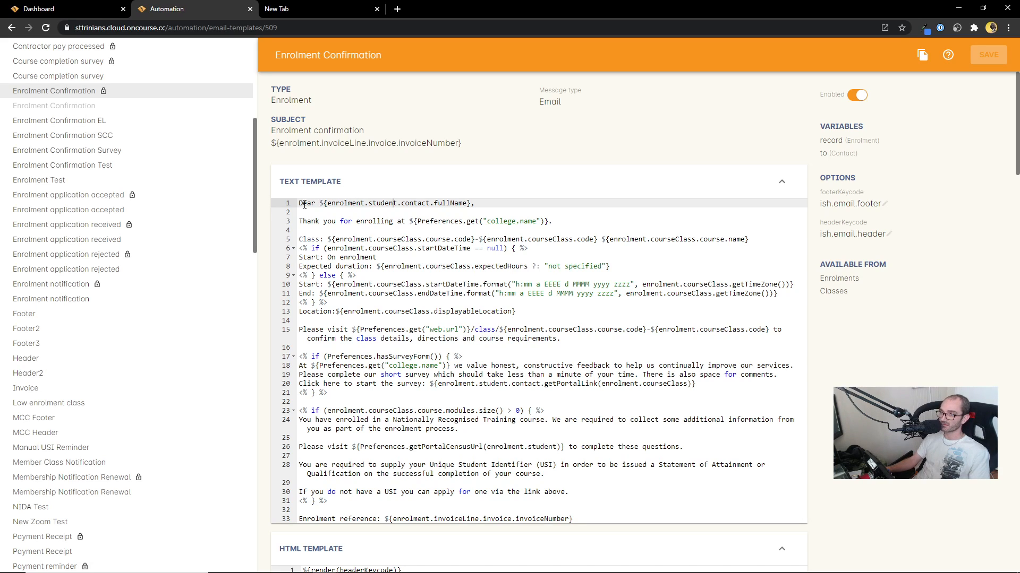
{"action": "left_click_drag", "start_coordinate": [318, 203], "coordinate": [472, 203]}
{"action": "left_click", "coordinate": [596, 381]}
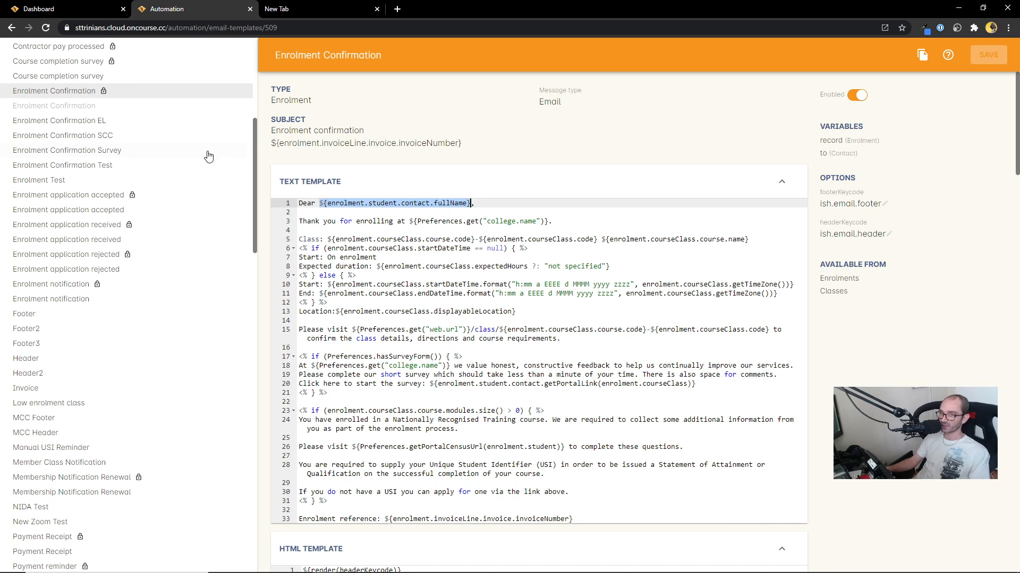
Return to the Test Student Notification template and its text template
{"action": "scroll", "coordinate": [209, 155], "scroll_direction": "down", "scroll_amount": 10}
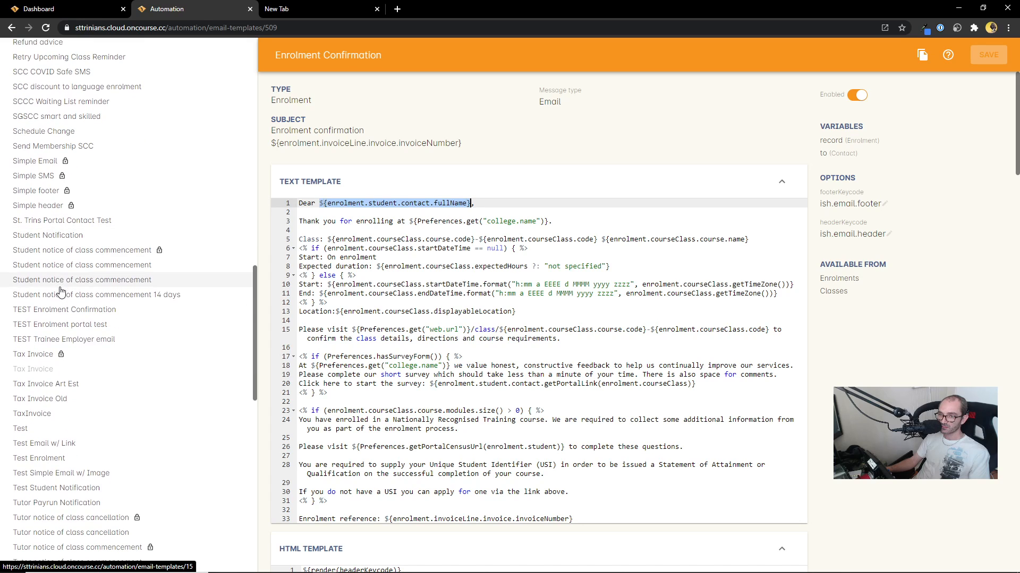
{"action": "scroll", "coordinate": [74, 377], "scroll_direction": "down", "scroll_amount": 2}
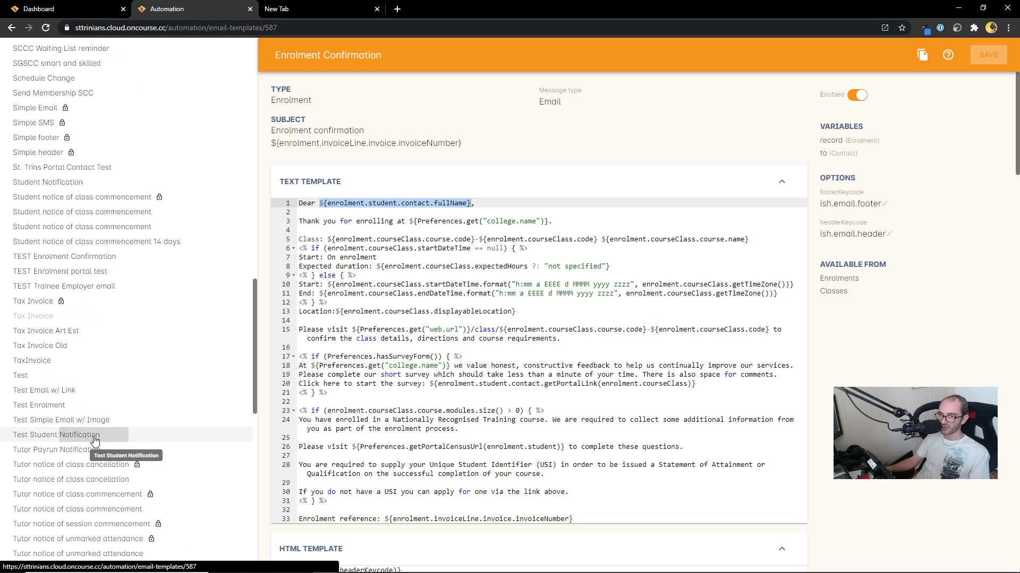
{"action": "left_click", "coordinate": [95, 440]}
{"action": "left_click", "coordinate": [459, 218]}
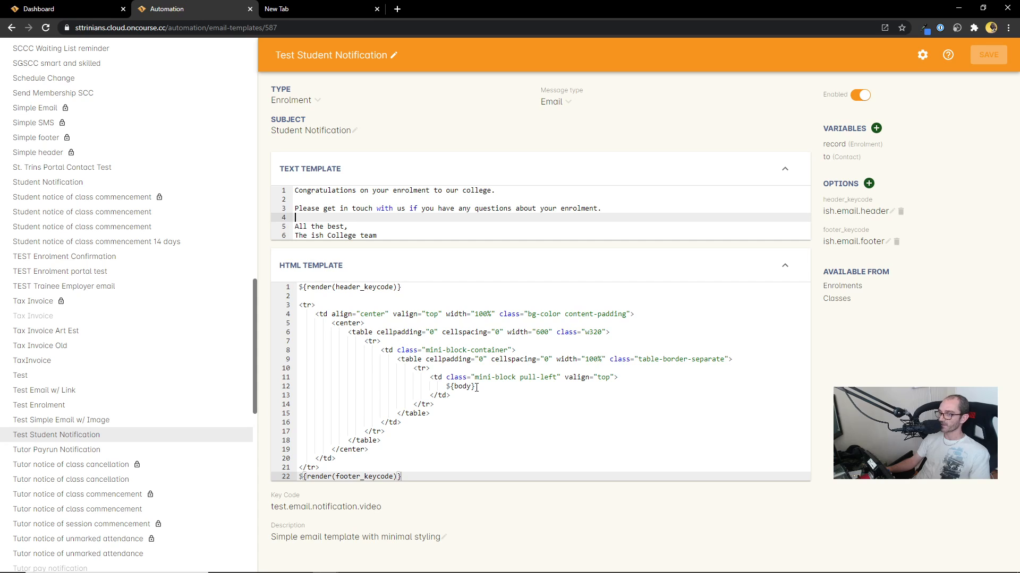
Remove the ${body} placeholder from the innermost table cell of the HTML template
{"action": "left_click_drag", "start_coordinate": [475, 386], "coordinate": [446, 387]}
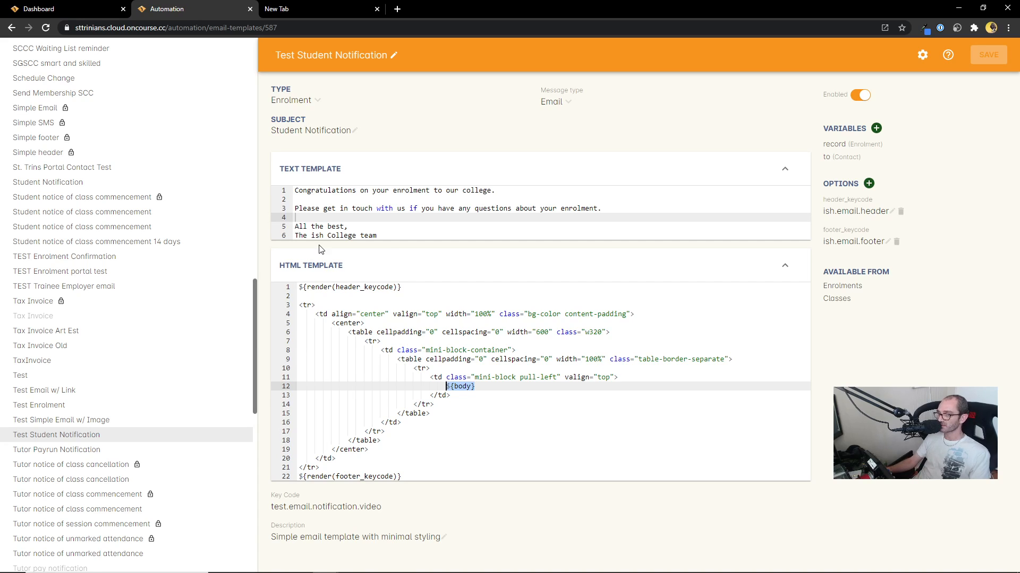
{"action": "left_click_drag", "start_coordinate": [377, 236], "coordinate": [280, 192]}
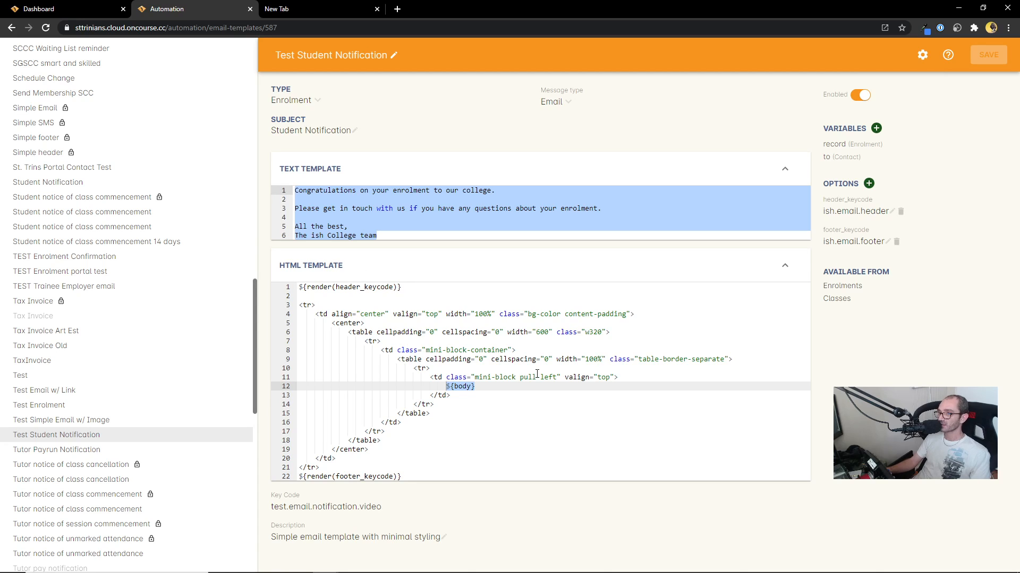
{"action": "left_click_drag", "start_coordinate": [483, 389], "coordinate": [443, 384]}
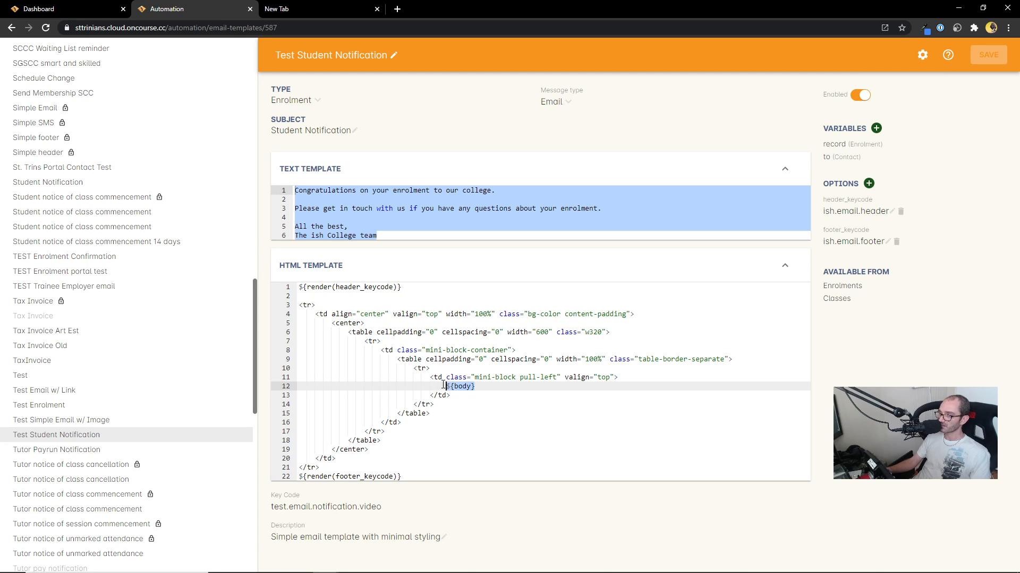
{"action": "key", "text": "ctrl+x"}
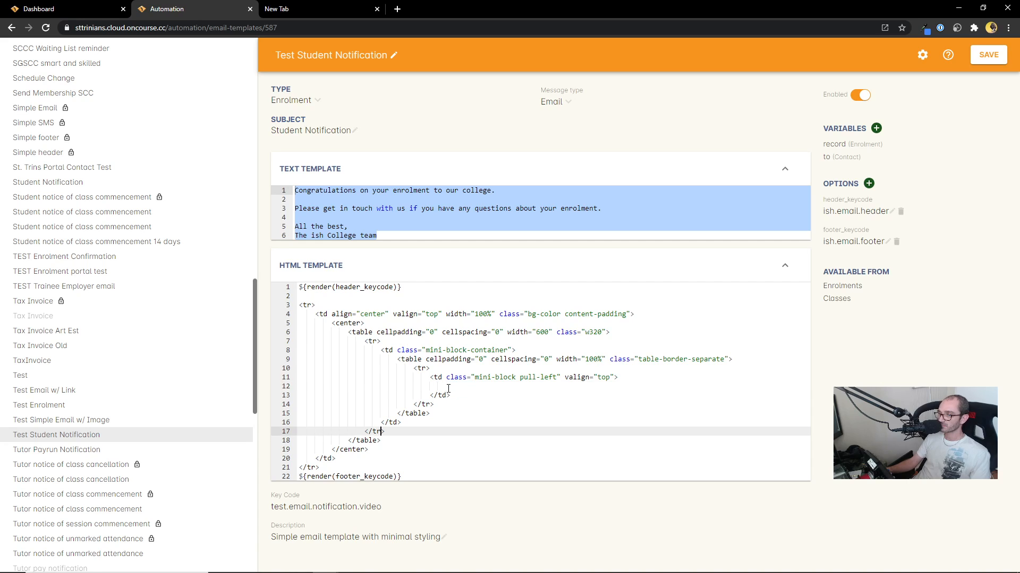
{"action": "left_click", "coordinate": [449, 388]}
{"action": "key", "text": "Down"}
{"action": "key", "text": "Down"}
{"action": "key", "text": "Down"}
{"action": "key", "text": "Down"}
{"action": "key", "text": "Down"}
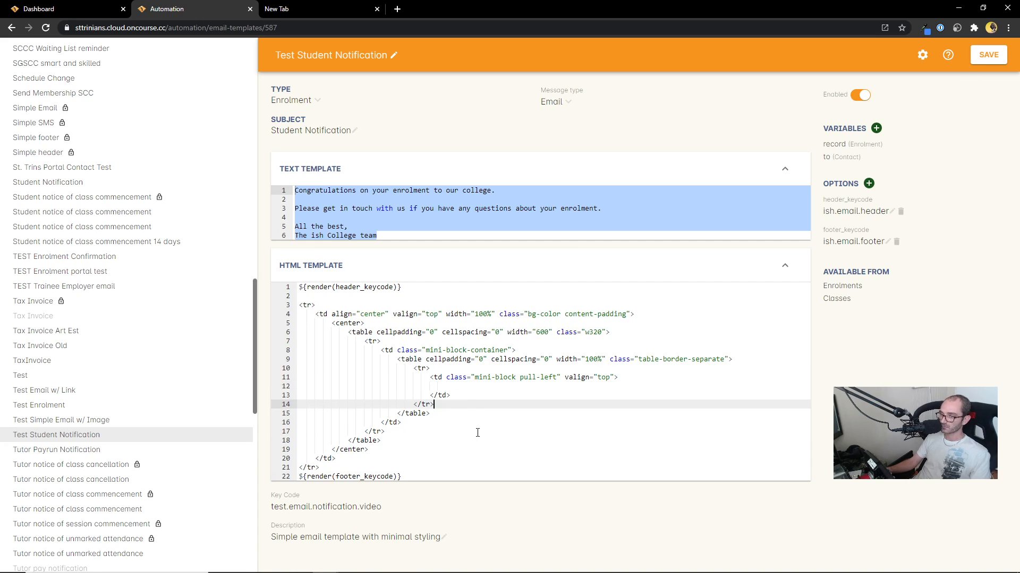
Copy the whole text template message into the emptied table cell on line 12 of the HTML template
{"action": "left_click", "coordinate": [456, 388]}
{"action": "right_click", "coordinate": [379, 223]}
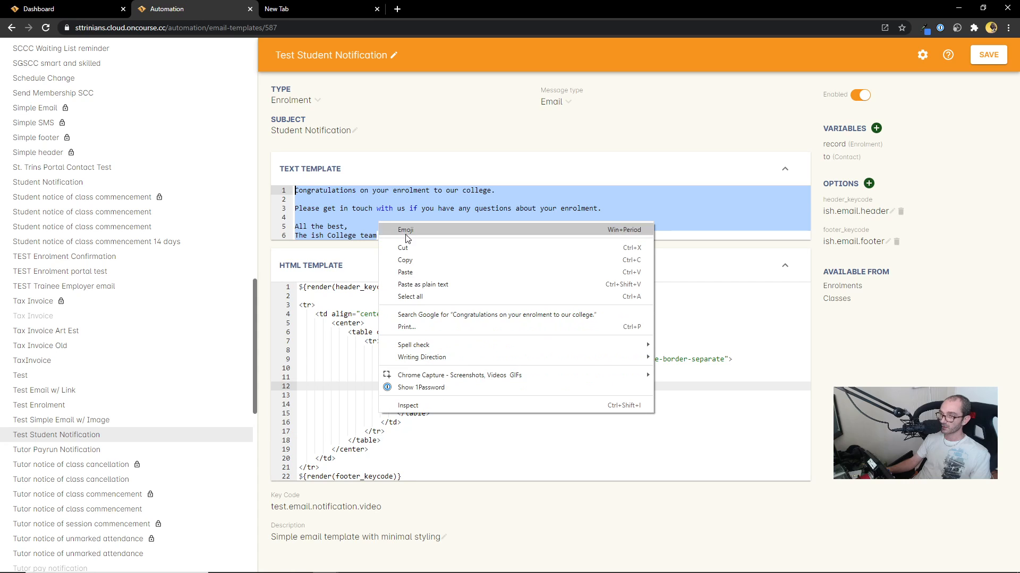
{"action": "left_click", "coordinate": [414, 260]}
{"action": "right_click", "coordinate": [456, 386]}
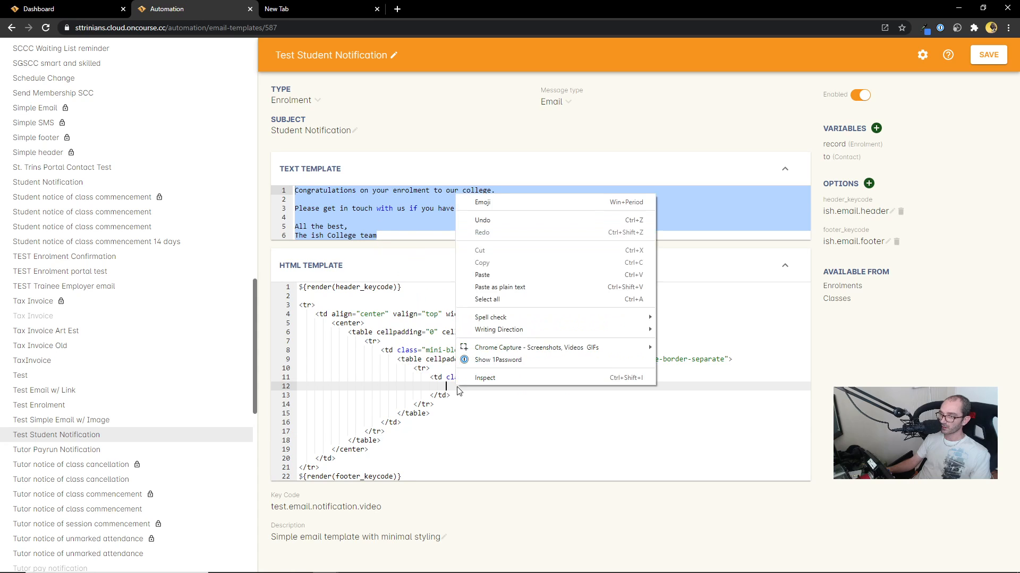
{"action": "left_click", "coordinate": [498, 274]}
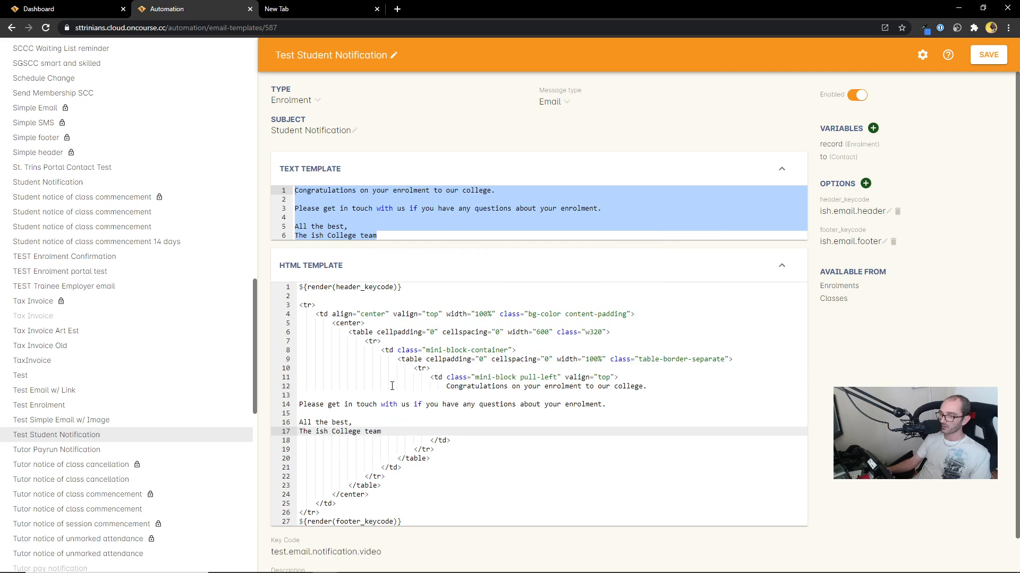
Indent the pasted message lines 14, 16 and 17 of the HTML template to align with the congratulations line
{"action": "left_click", "coordinate": [299, 407]}
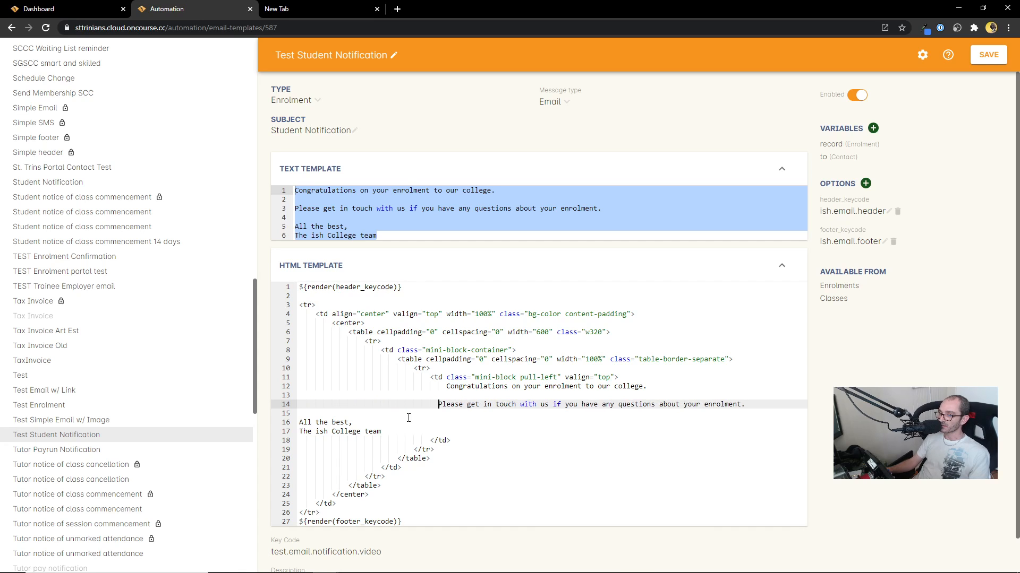
{"action": "left_click", "coordinate": [300, 422]}
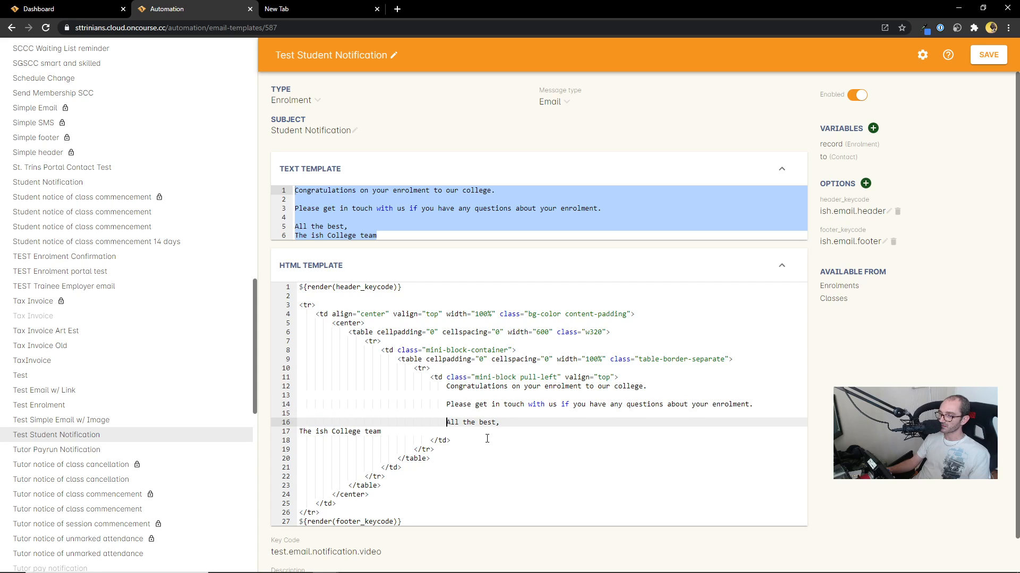
{"action": "left_click", "coordinate": [300, 430]}
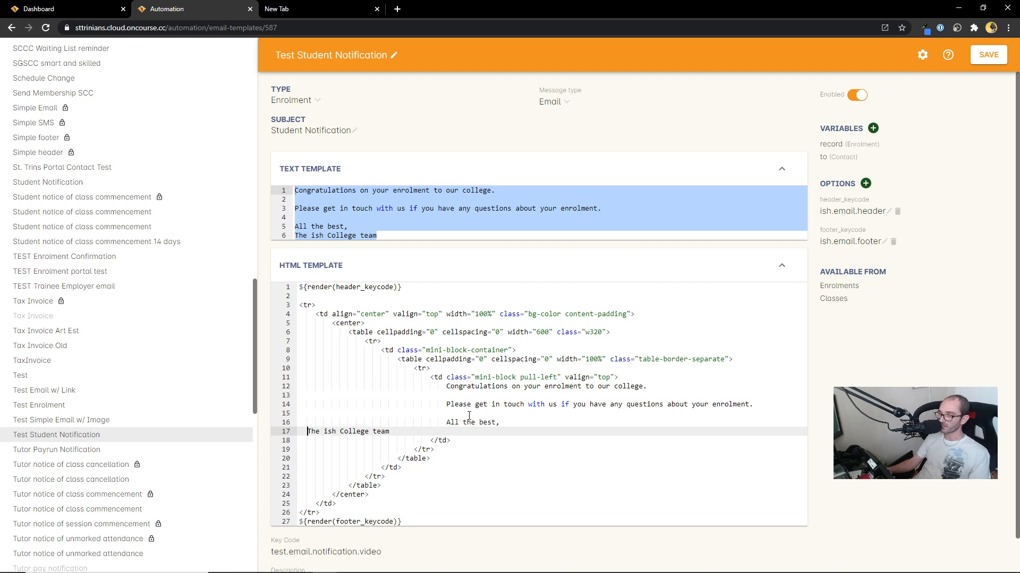
Wrap the congratulations sentence and the "Please get in touch" sentence of the HTML template each in their own <p> and </p> tags
{"action": "left_click", "coordinate": [447, 386]}
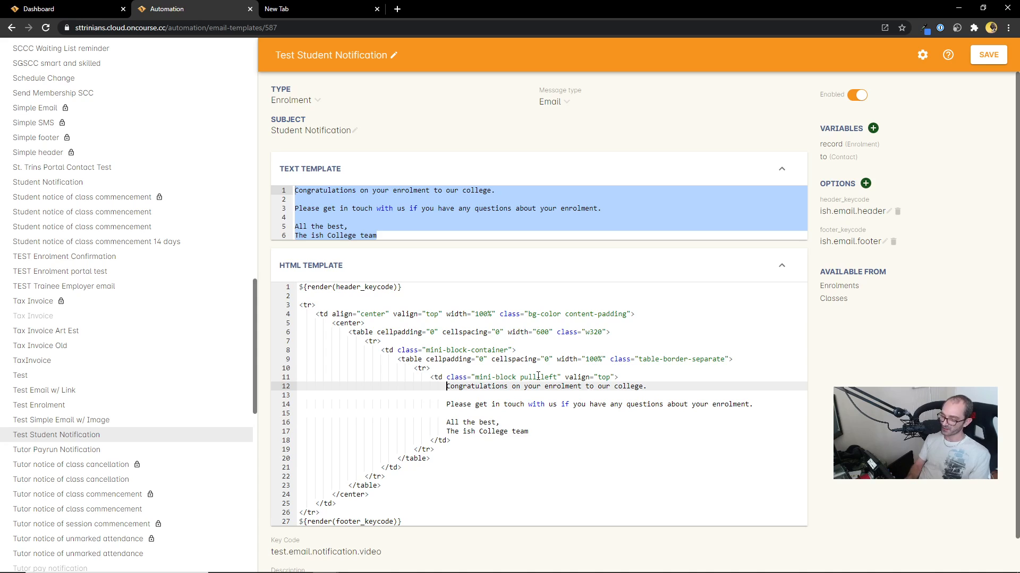
{"action": "type", "text": "<p>"}
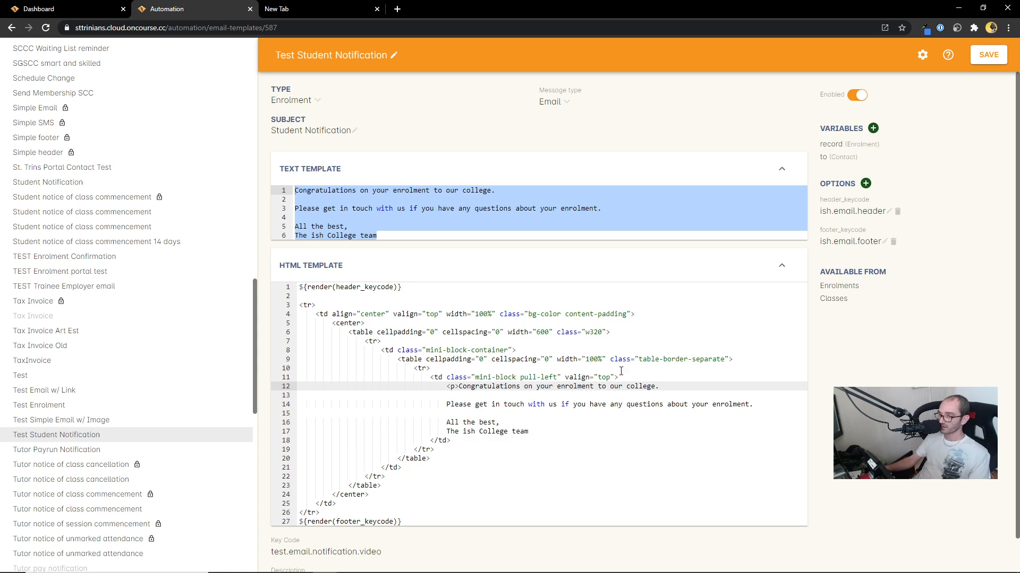
{"action": "left_click", "coordinate": [660, 386]}
{"action": "type", "text": "</p>"}
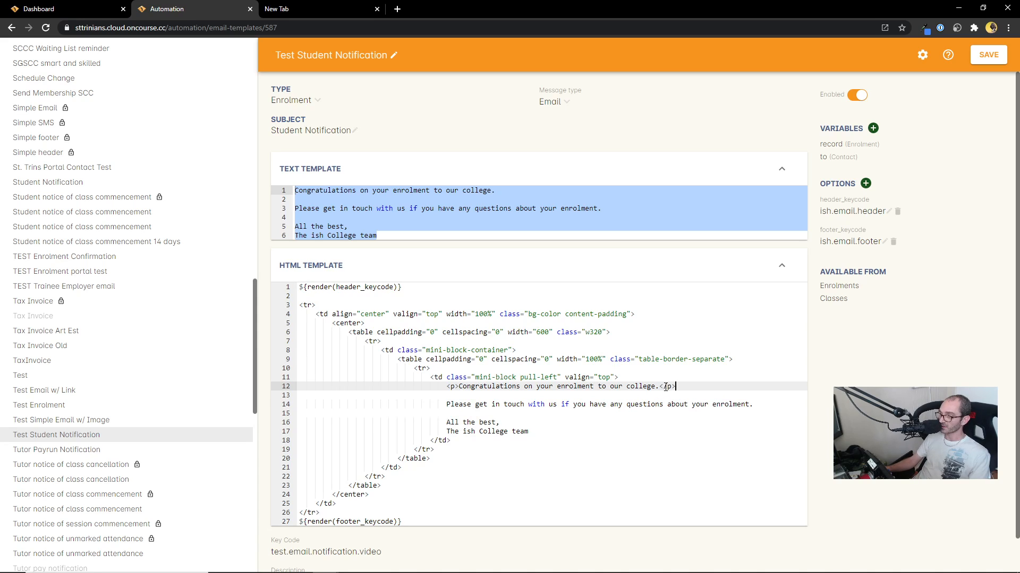
{"action": "left_click", "coordinate": [446, 407]}
{"action": "type", "text": "<"}
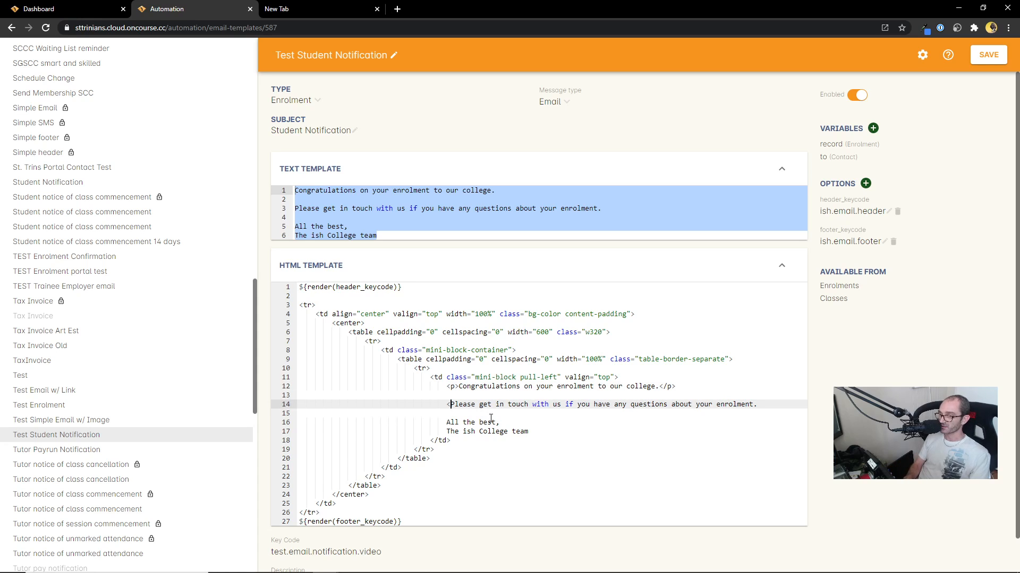
{"action": "type", "text": "p>"}
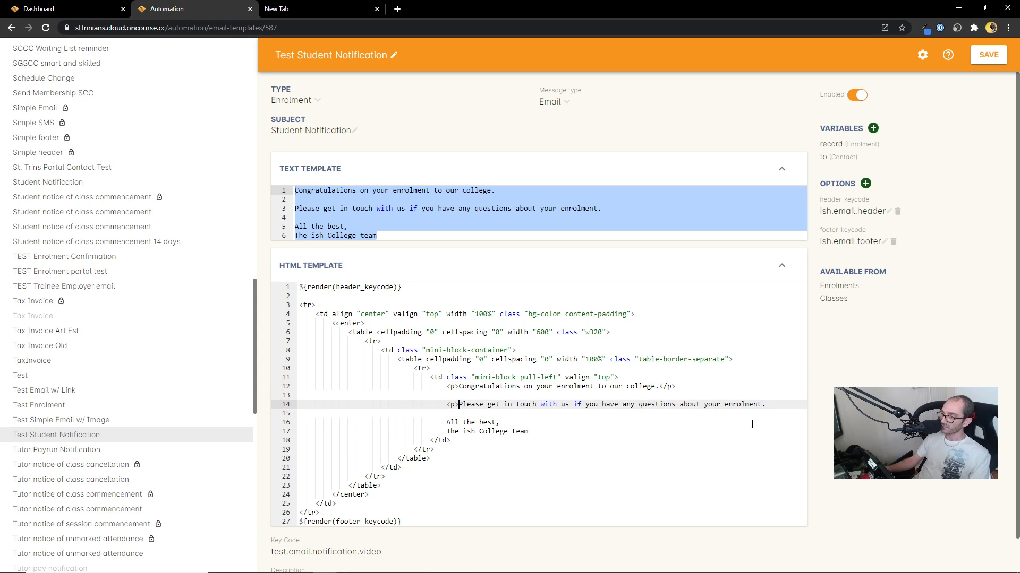
{"action": "left_click", "coordinate": [770, 405]}
{"action": "type", "text": "<p>"}
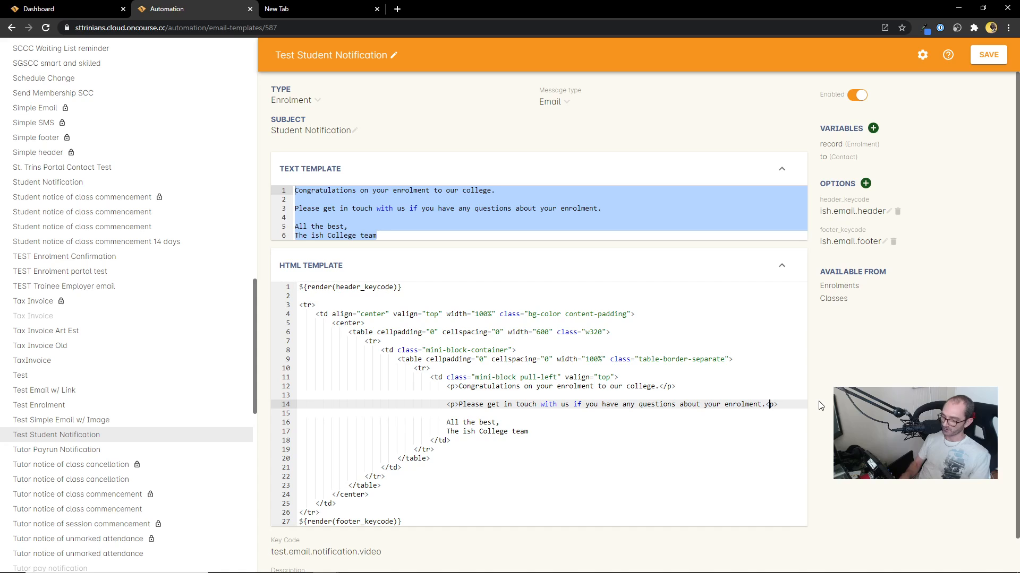
{"action": "type", "text": "/"}
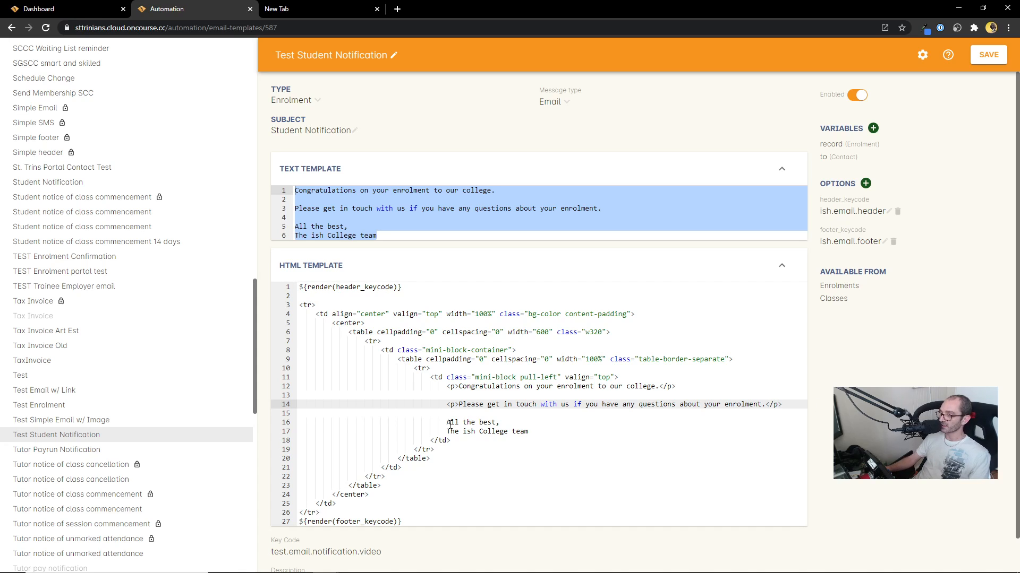
Wrap the two-line sign-off in one <p> paragraph with a <br> after "All the best," and save the template
{"action": "left_click", "coordinate": [448, 423]}
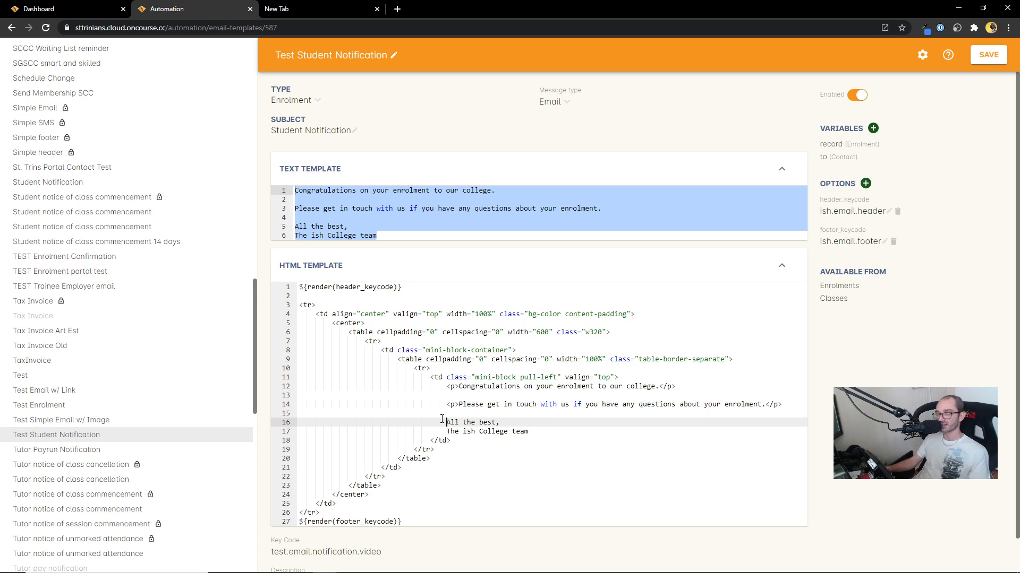
{"action": "type", "text": "<p>"}
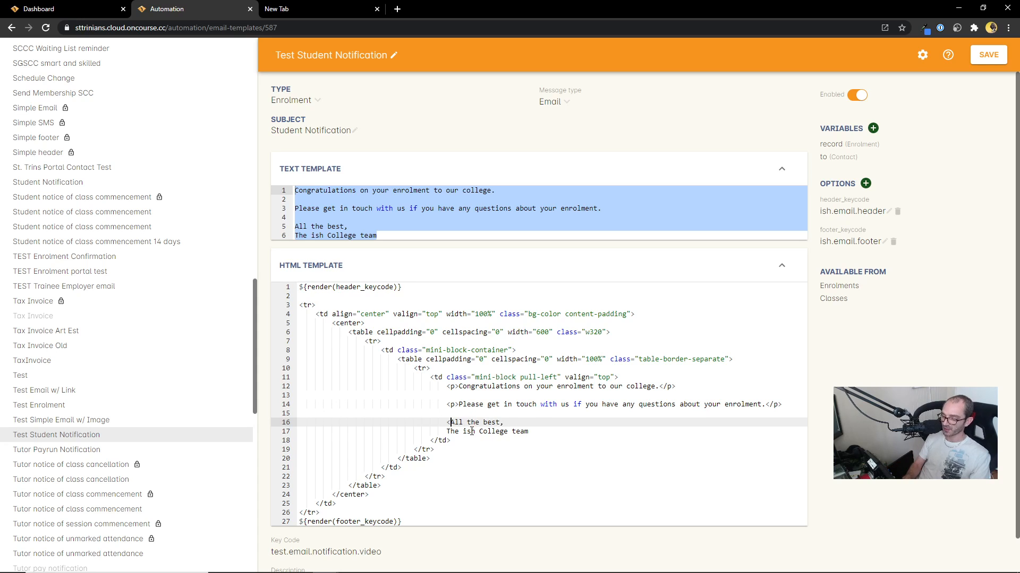
{"action": "left_click", "coordinate": [546, 433]}
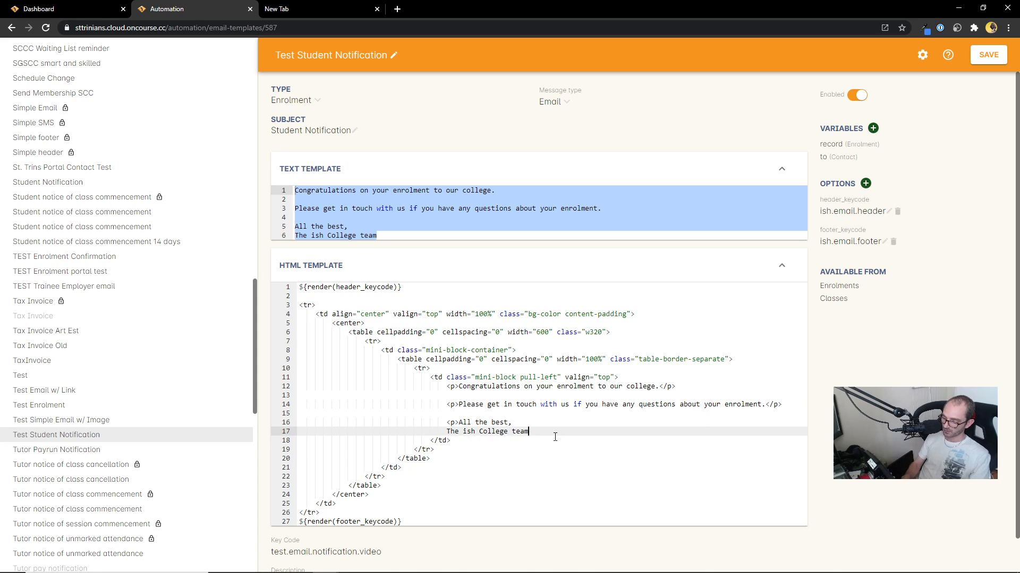
{"action": "type", "text": "</p>"}
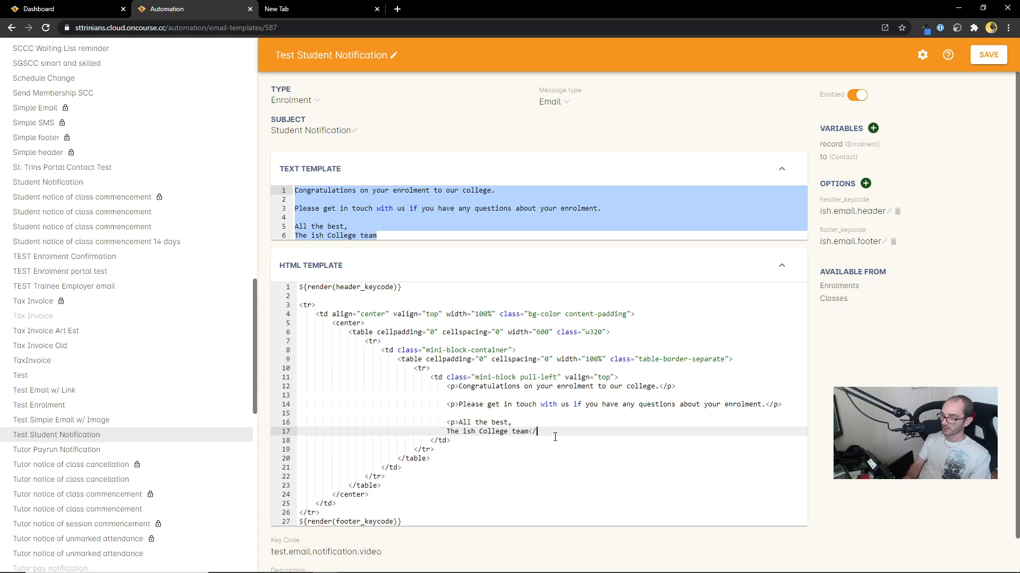
{"action": "left_click", "coordinate": [537, 424]}
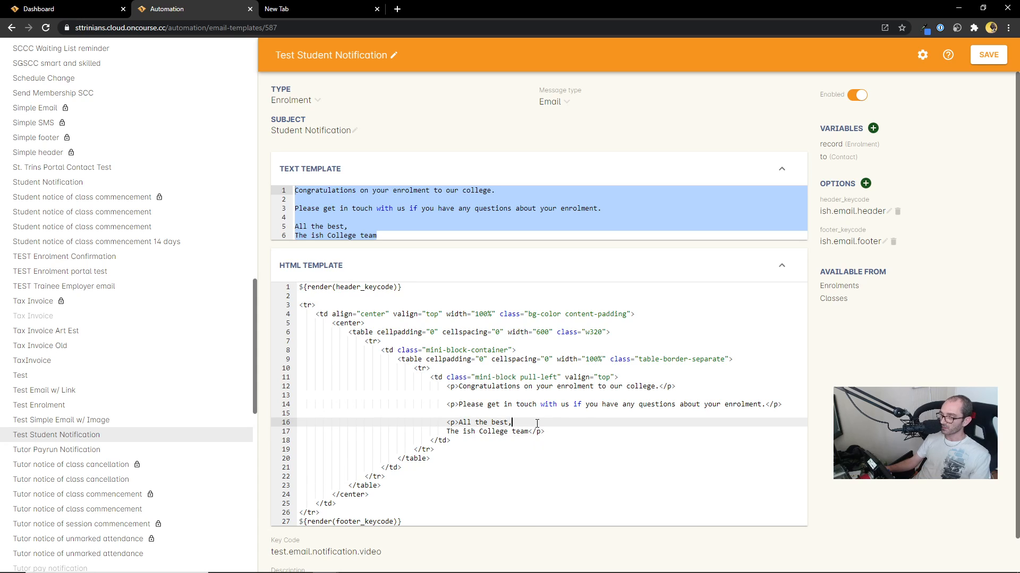
{"action": "type", "text": "<br"}
{"action": "type", "text": ">"}
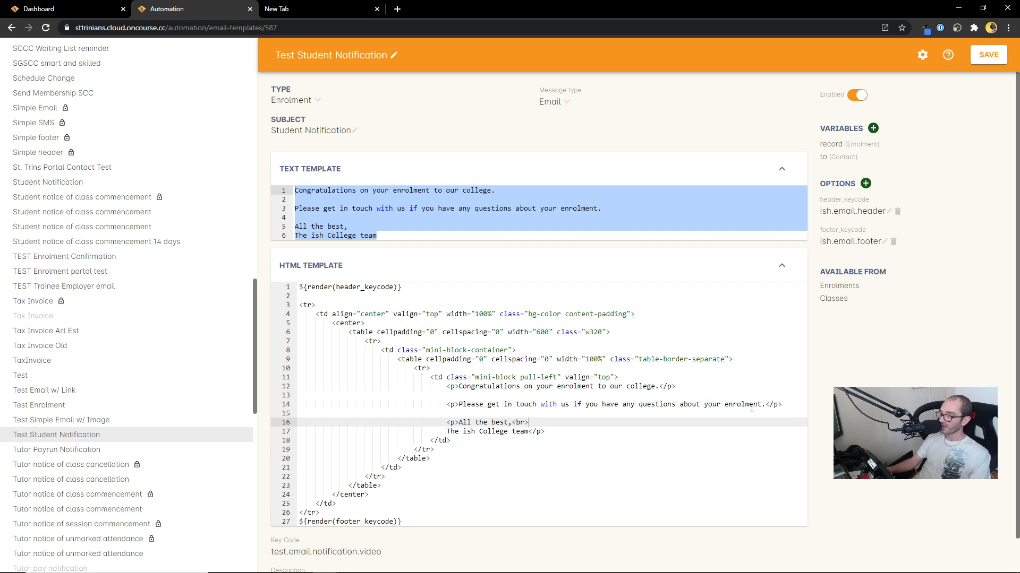
{"action": "left_click", "coordinate": [985, 63]}
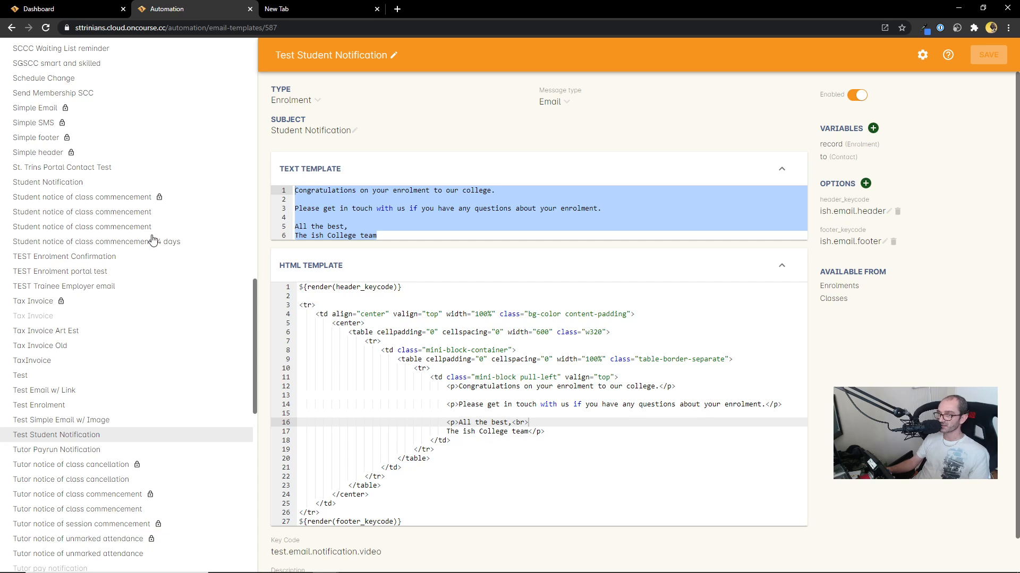
Return to the Dashboard, search for "enrolments" and open the Enrolments list
{"action": "left_click", "coordinate": [90, 7]}
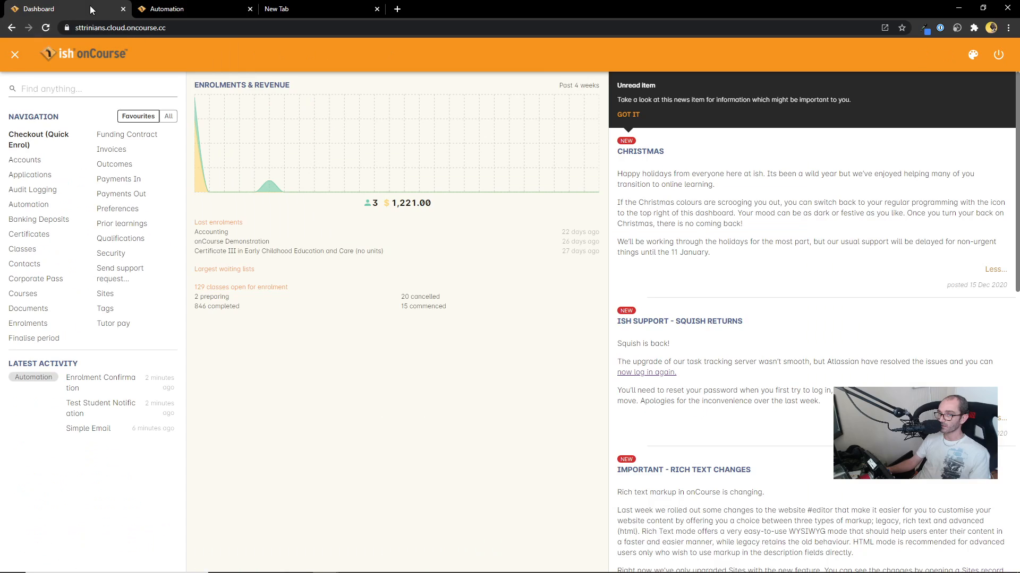
{"action": "type", "text": "enrolments"}
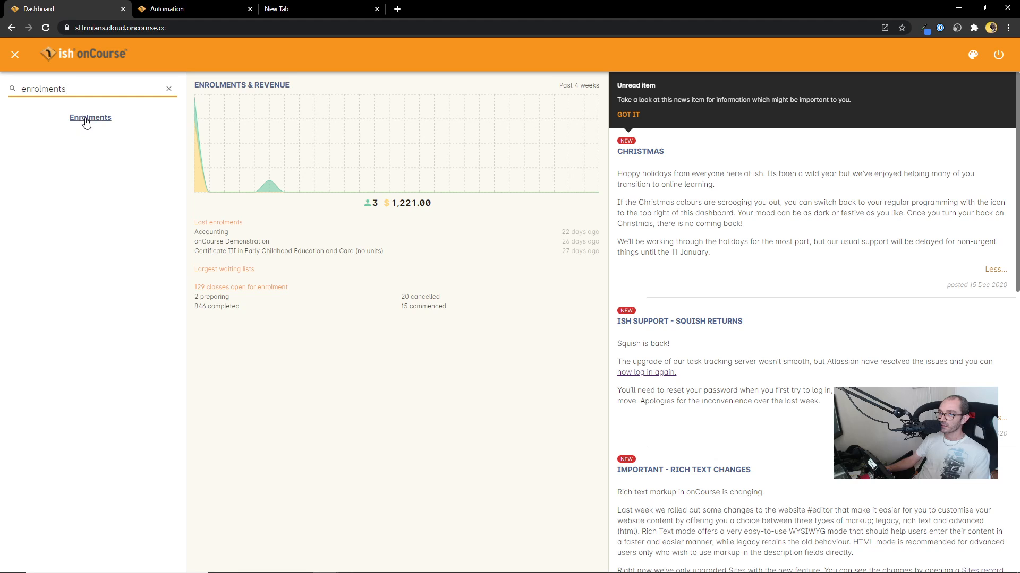
{"action": "left_click", "coordinate": [86, 117]}
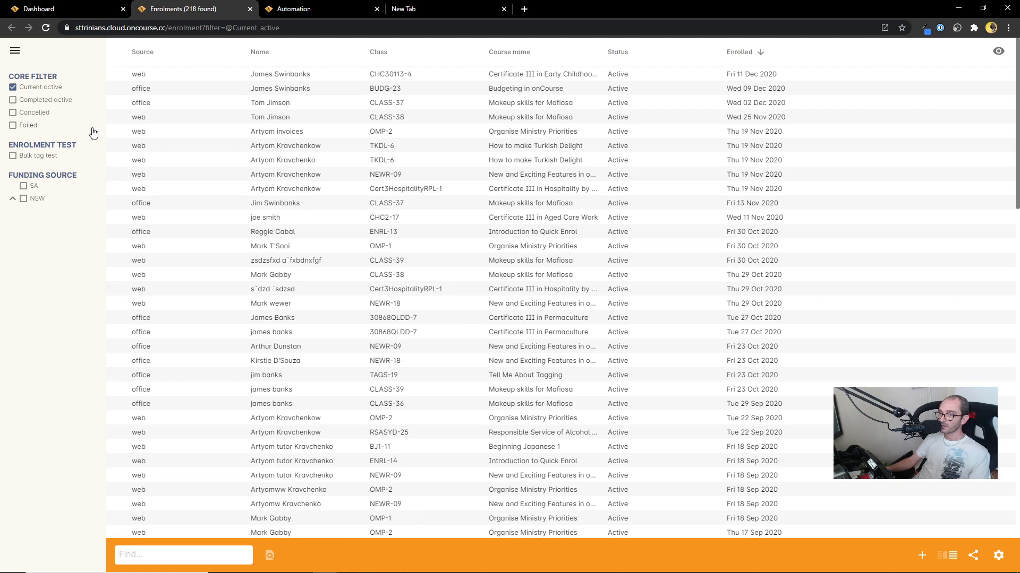
Select the most recent enrolment, in class CHC30113-4, and start a message to its student
{"action": "left_click", "coordinate": [440, 74]}
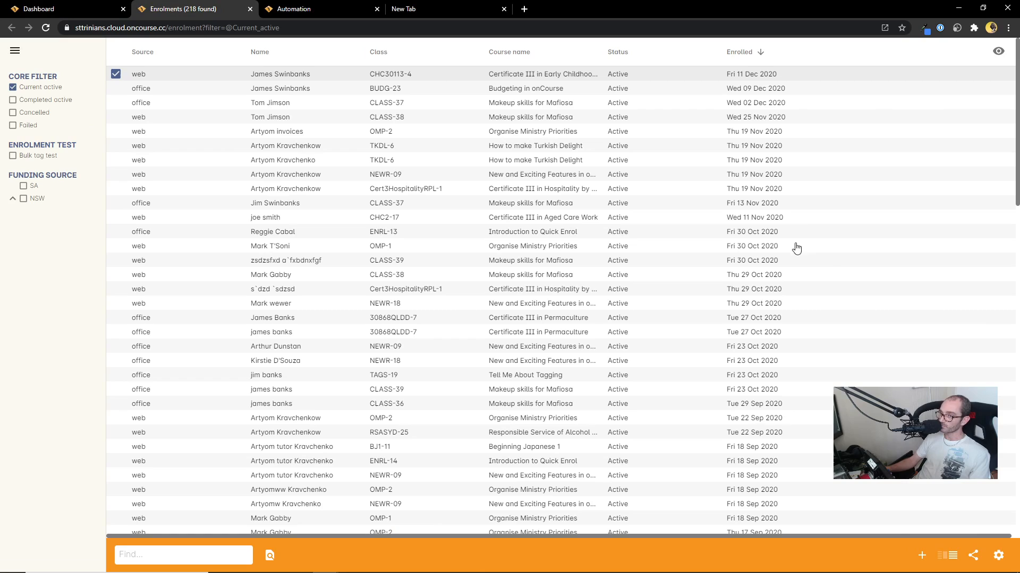
{"action": "left_click", "coordinate": [998, 560]}
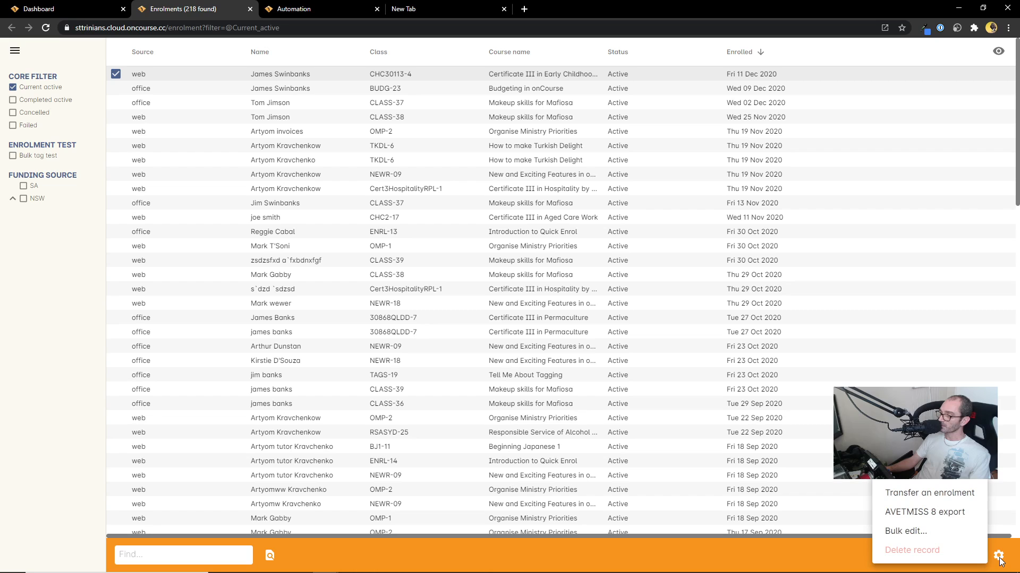
{"action": "left_click", "coordinate": [911, 454]}
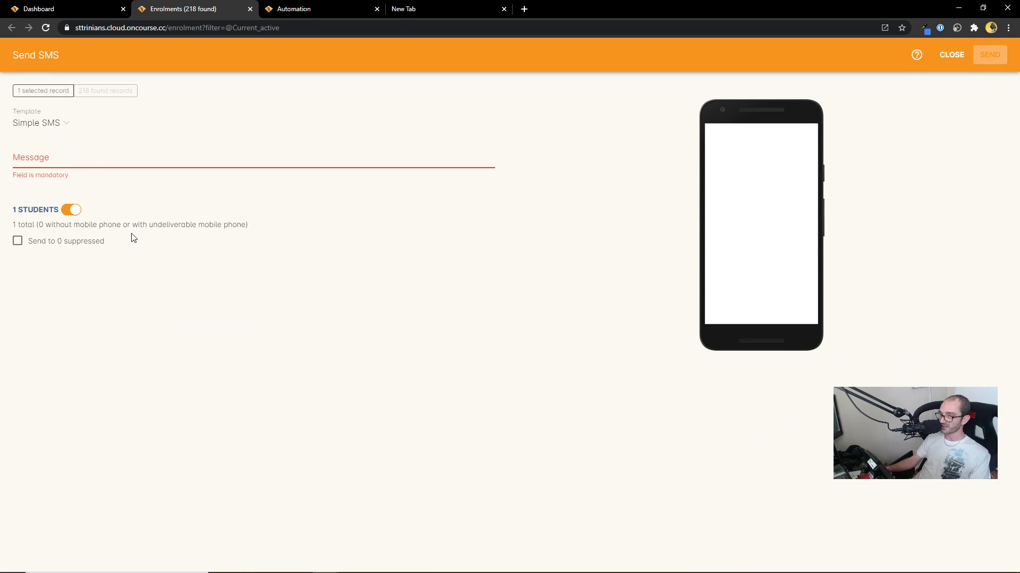
Set the message's template to Test Student Notification from the Enrolment group
{"action": "left_click", "coordinate": [45, 127]}
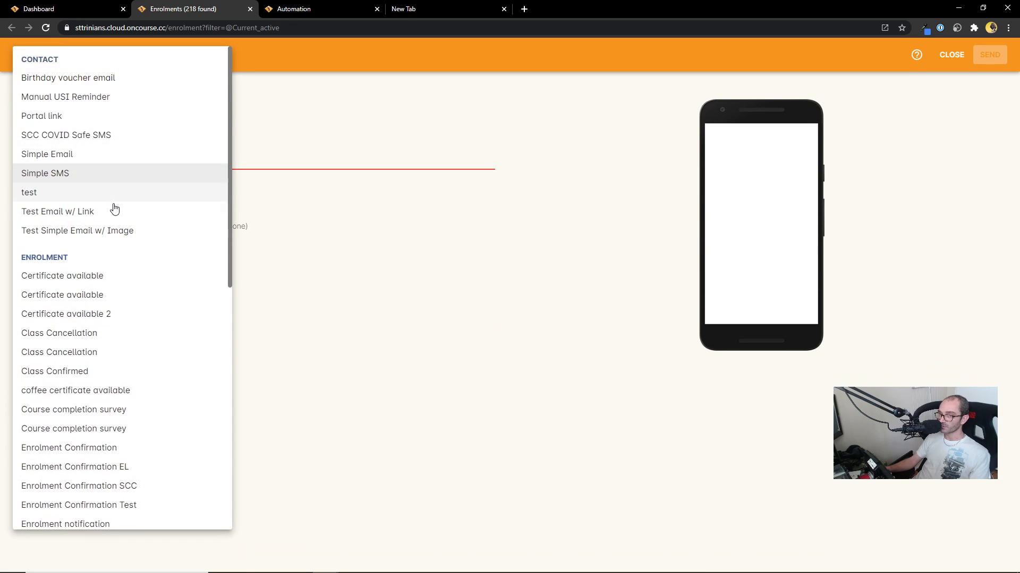
{"action": "scroll", "coordinate": [115, 208], "scroll_direction": "down", "scroll_amount": 5}
{"action": "scroll", "coordinate": [115, 208], "scroll_direction": "down", "scroll_amount": 4}
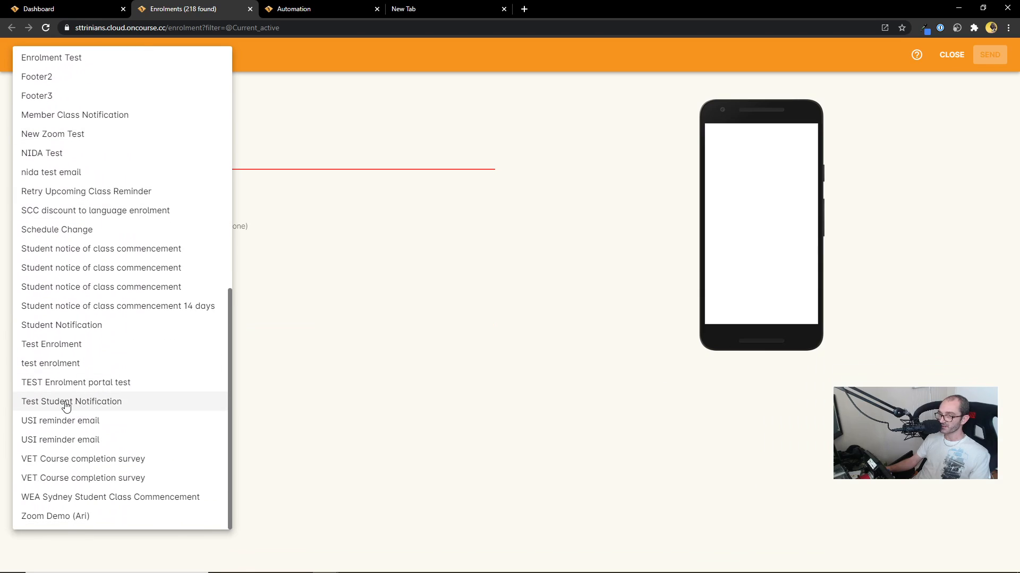
{"action": "left_click", "coordinate": [65, 406]}
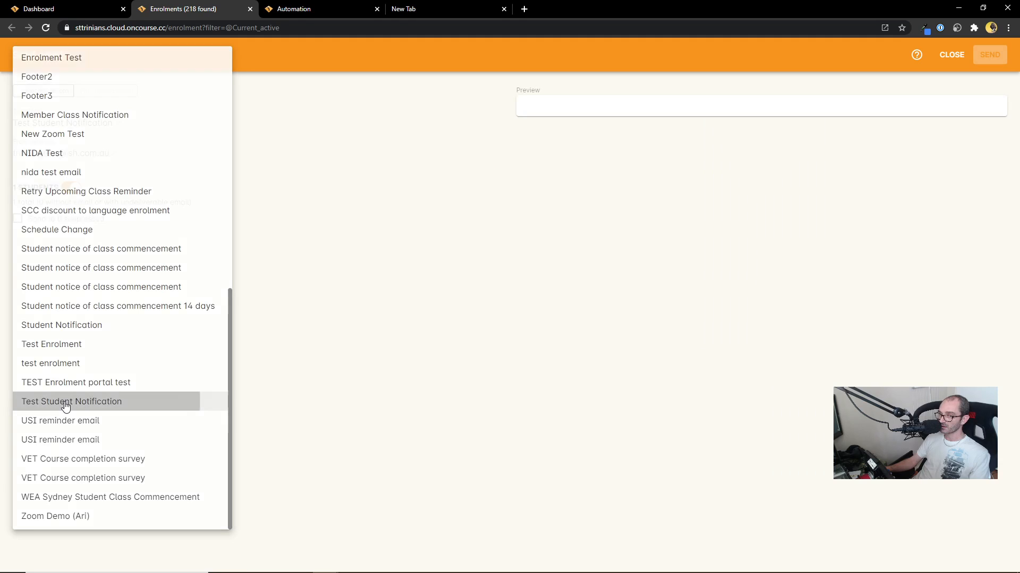